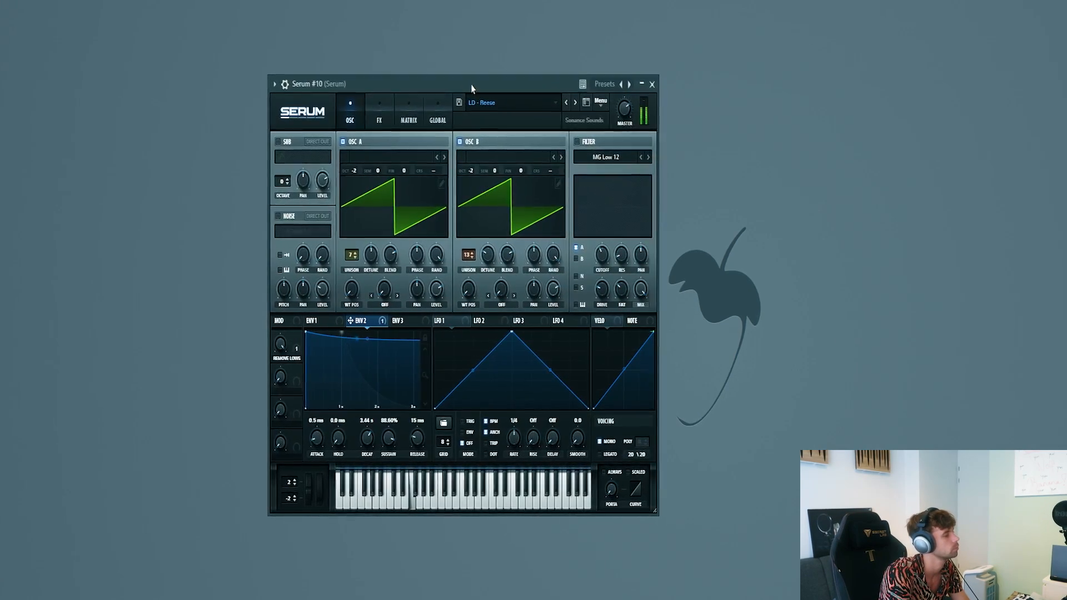
# Step: Reset to the init preset and run both oscillators at octave -2, with 7 unison voices on A and 13 on B, reducing B's detune
pyautogui.click(598, 95)
pyautogui.click(622, 184)
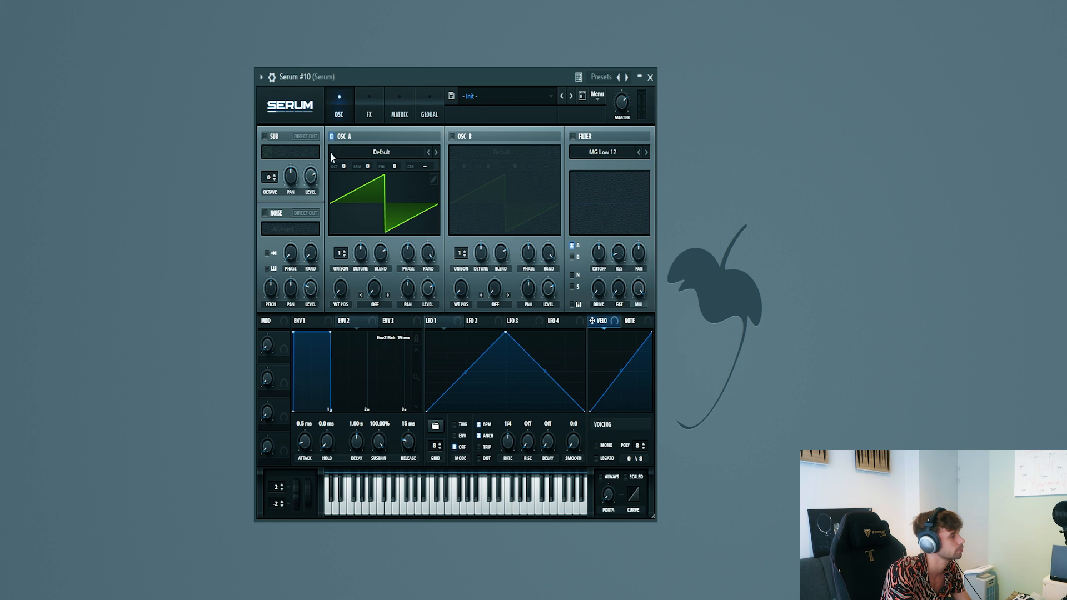
pyautogui.click(453, 137)
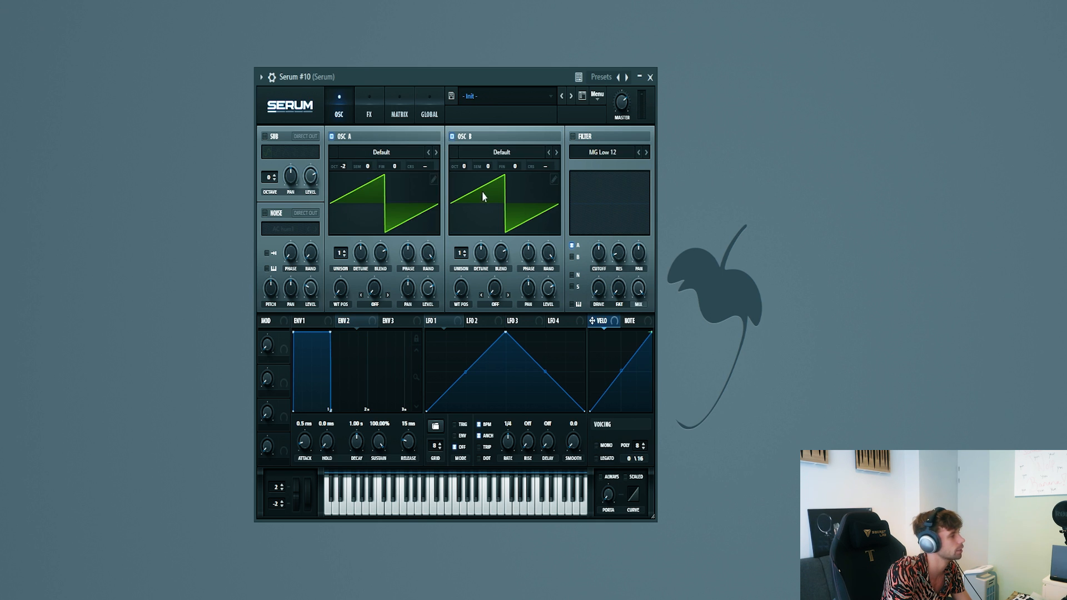
pyautogui.scroll(2, 341, 253)
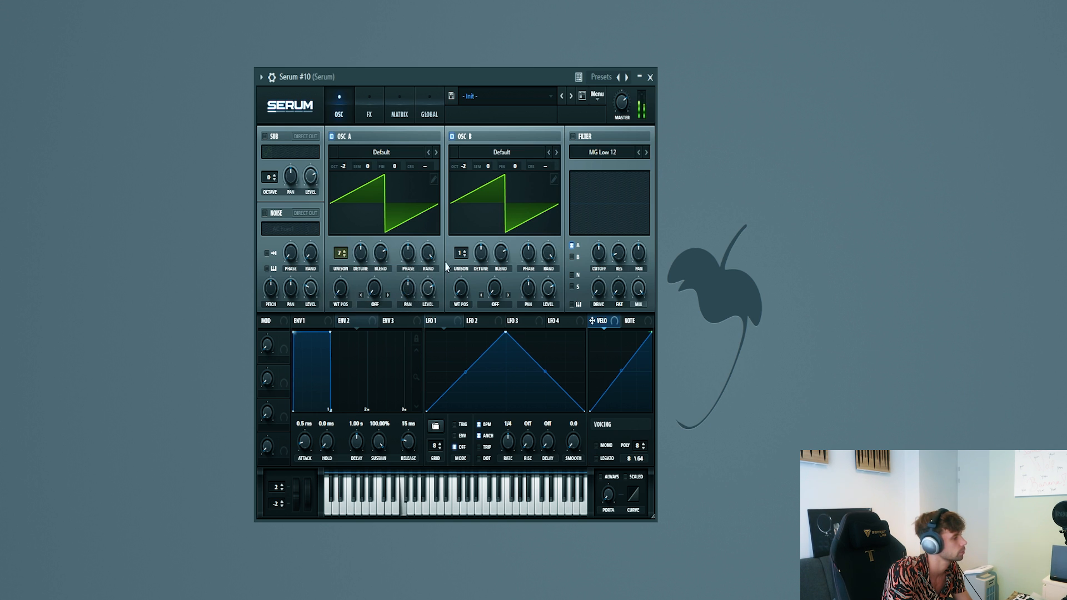
pyautogui.moveTo(463, 255); pyautogui.dragTo(479, 156)
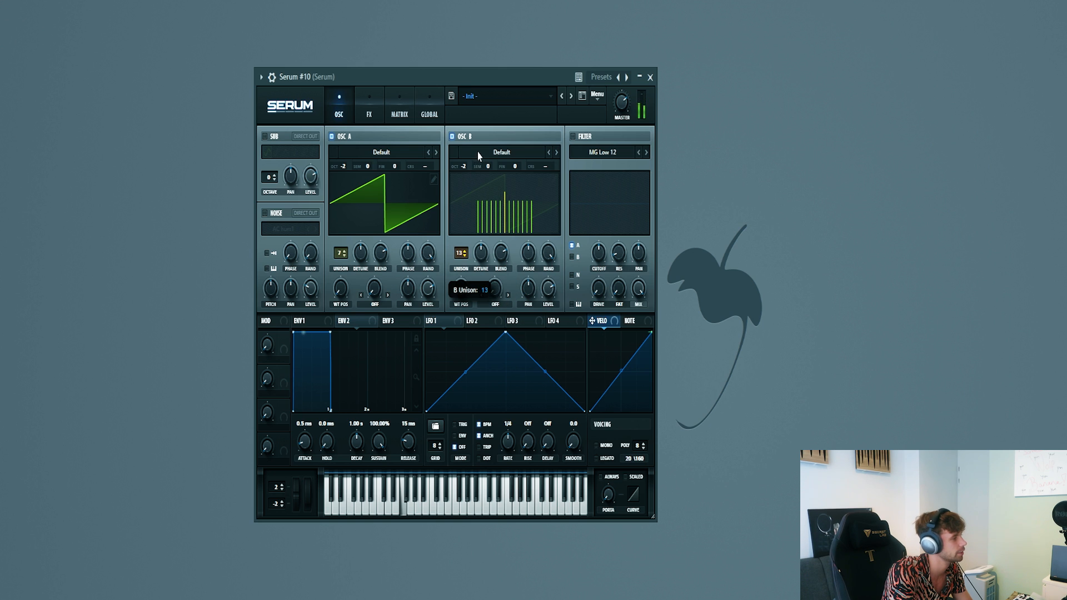
pyautogui.moveTo(481, 253); pyautogui.dragTo(479, 275)
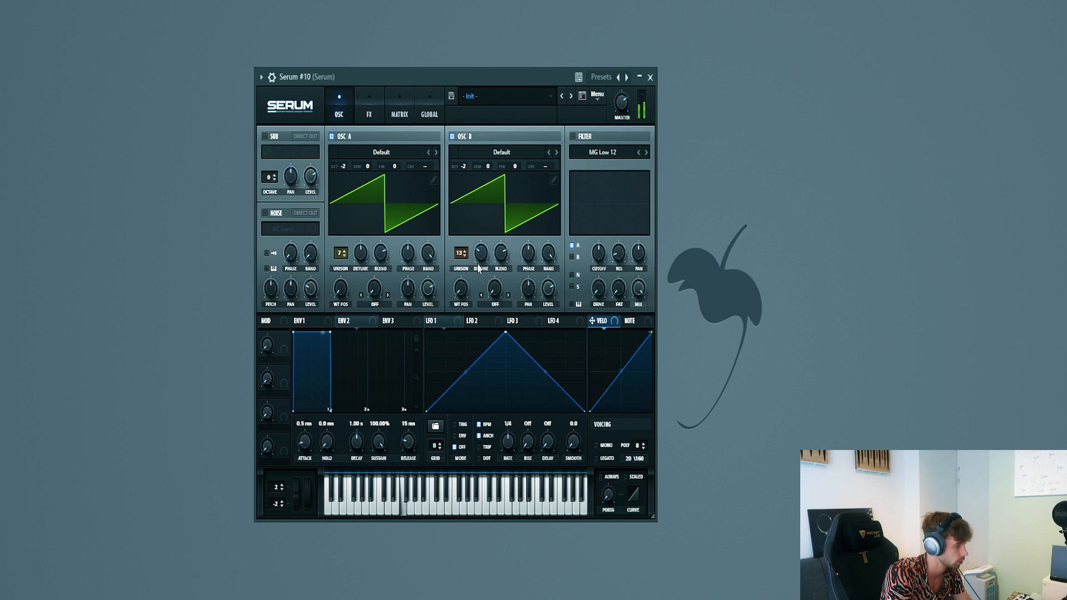
# Step: Switch the voicing to mono and lengthen Envelope 1's release to 2.39 s
pyautogui.click(607, 448)
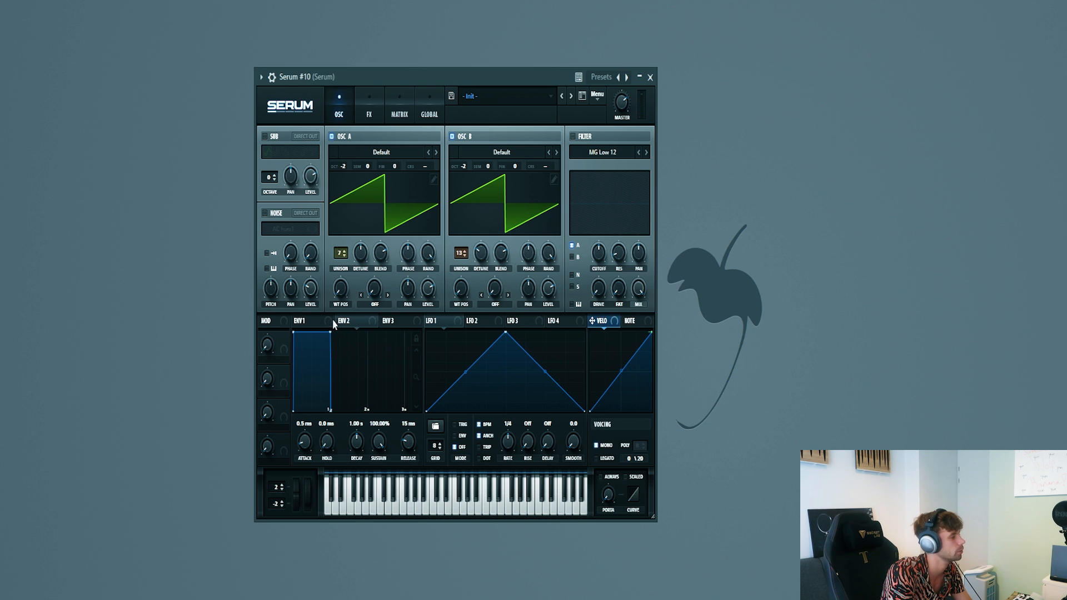
pyautogui.scroll(5, 413, 451)
pyautogui.scroll(5, 412, 450)
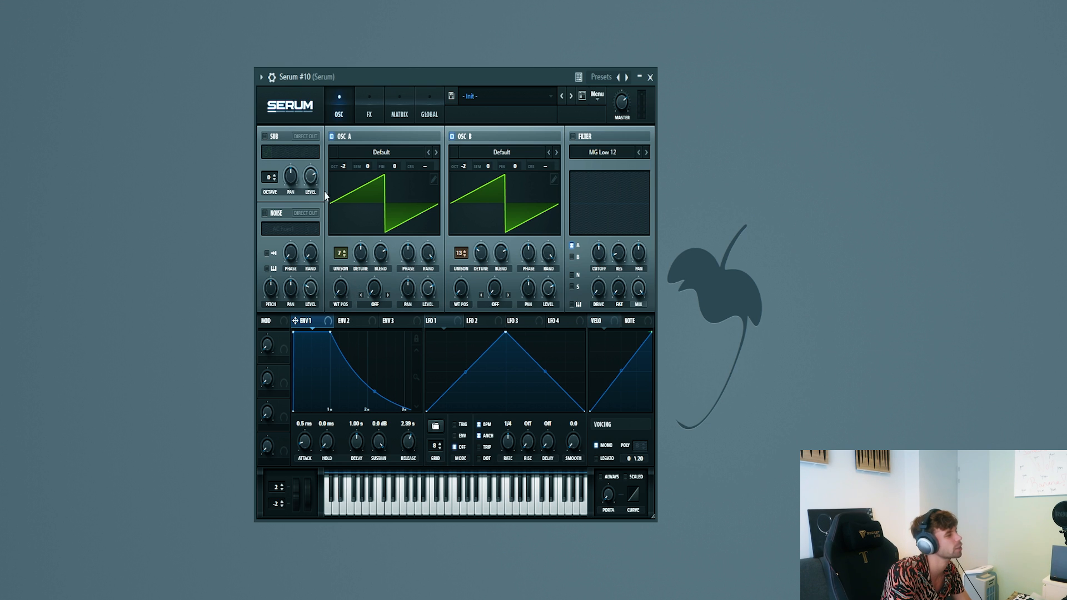
# Step: Enable the compressor as the first effect in the chain, with multiband mode on and a gain of 10.7 dB
pyautogui.click(373, 118)
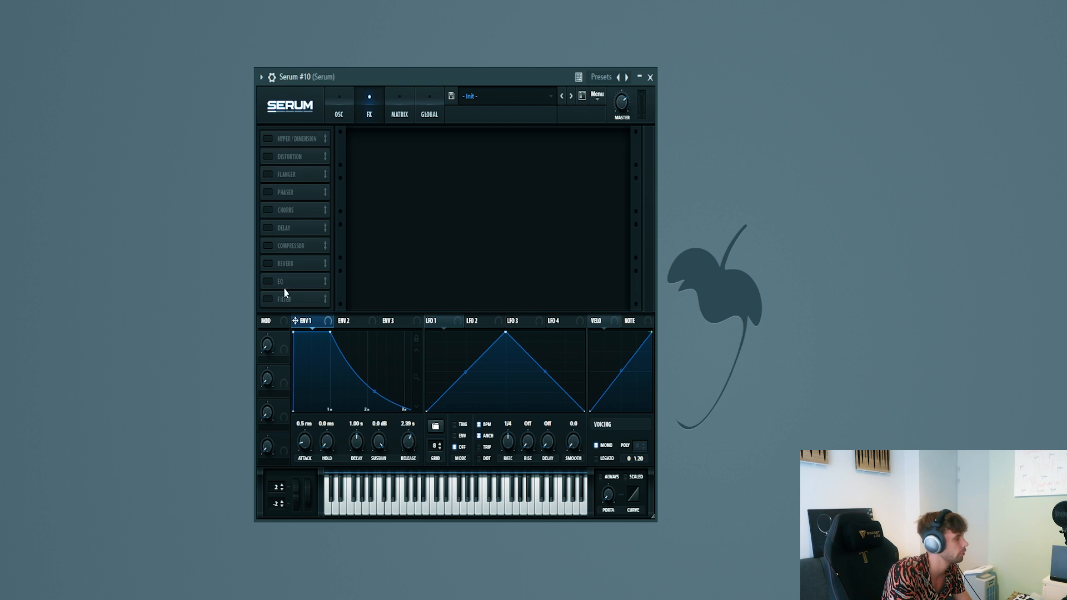
pyautogui.click(267, 246)
pyautogui.moveTo(283, 246); pyautogui.dragTo(298, 139)
pyautogui.click(525, 162)
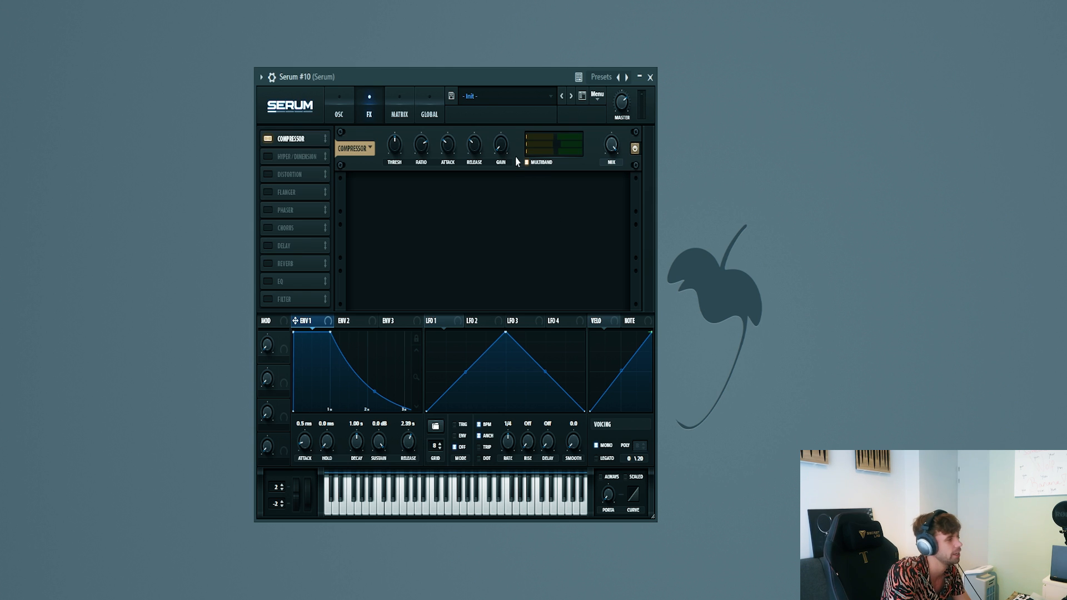
pyautogui.moveTo(498, 151); pyautogui.dragTo(502, 124)
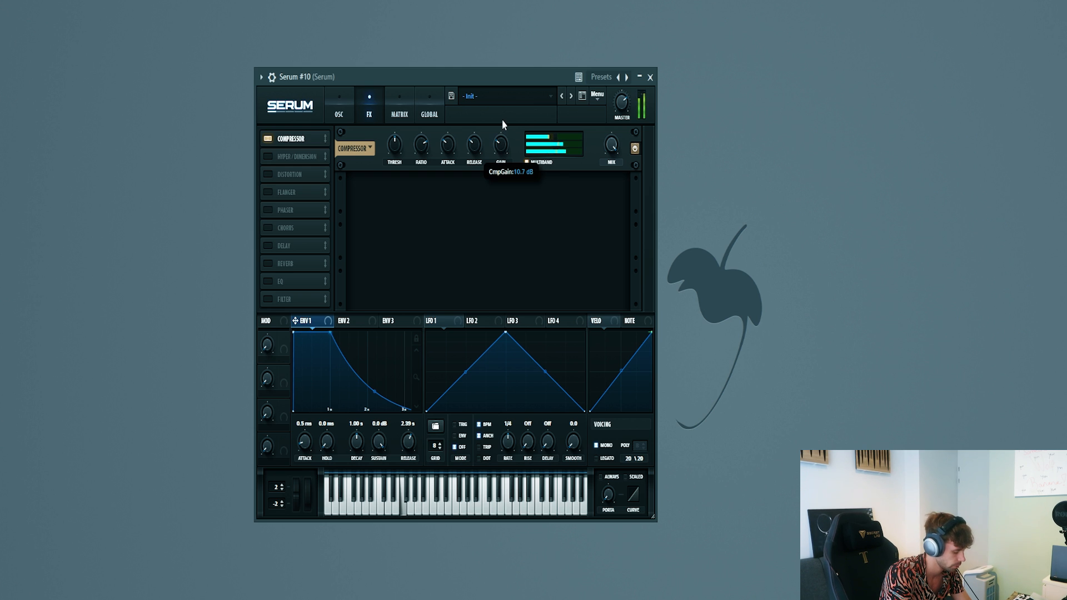
pyautogui.press('space')
# Step: Add the filter effect directly after the compressor, using the MG Low 18 type with the cutoff at 87 Hz
pyautogui.click(268, 300)
pyautogui.moveTo(290, 303); pyautogui.dragTo(318, 157)
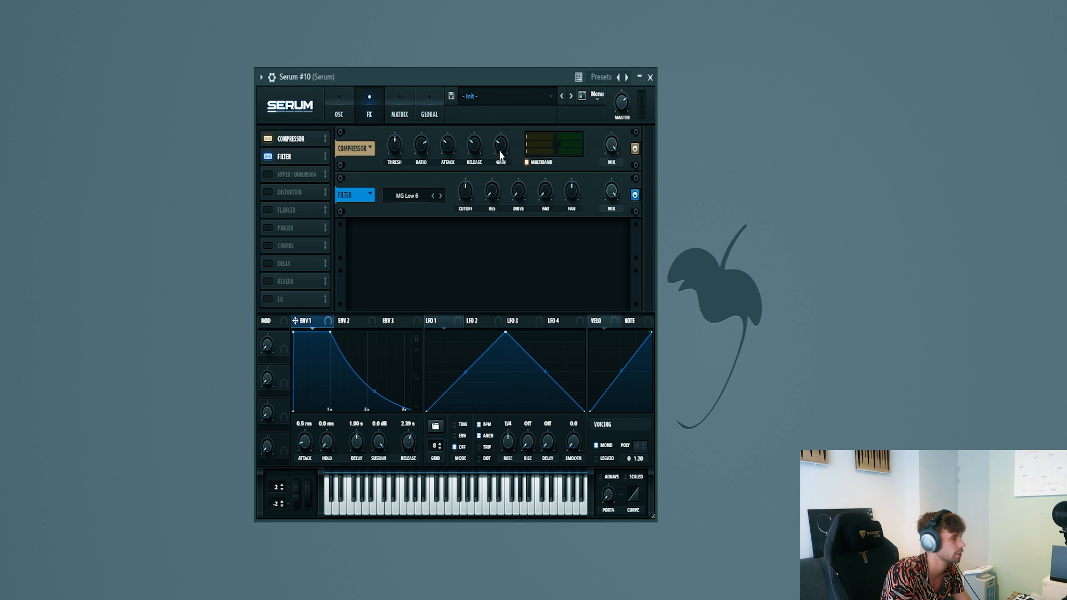
pyautogui.press('space')
pyautogui.moveTo(500, 153)
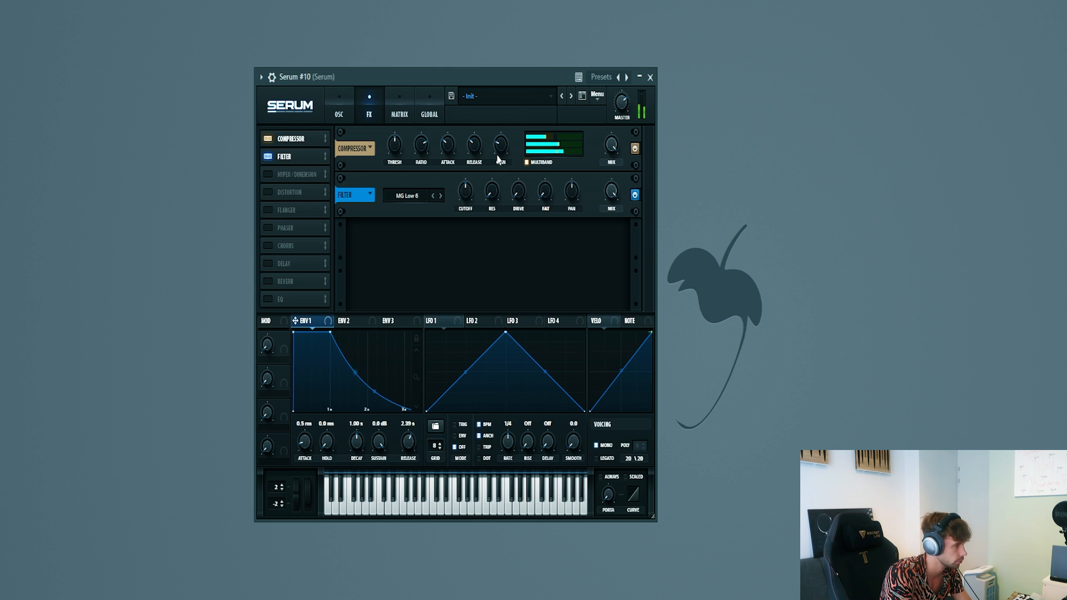
pyautogui.doubleClick(441, 196)
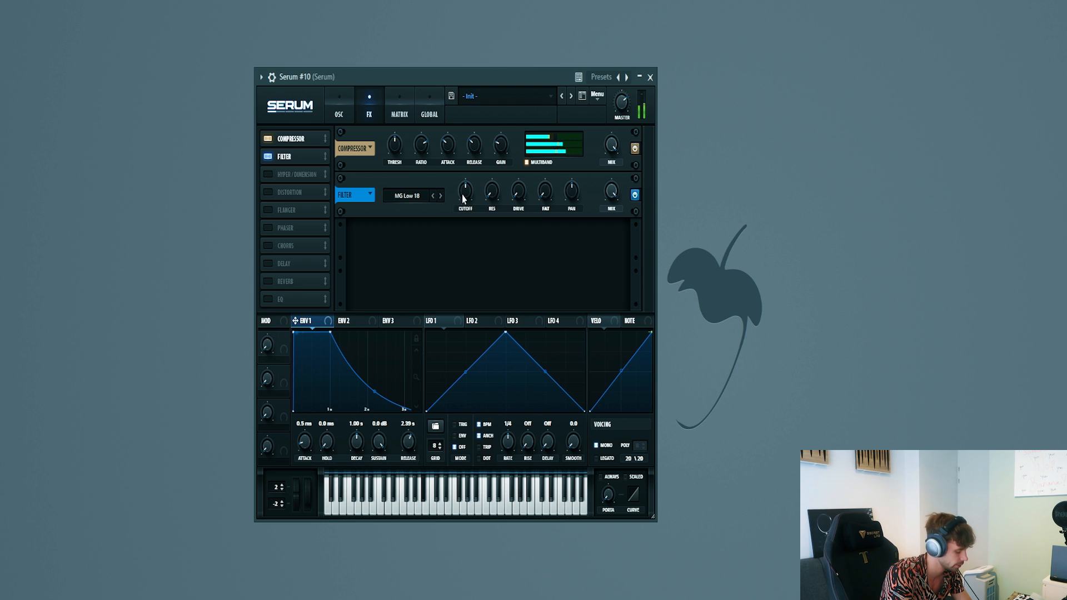
pyautogui.moveTo(460, 204)
pyautogui.moveTo(459, 212); pyautogui.dragTo(458, 222)
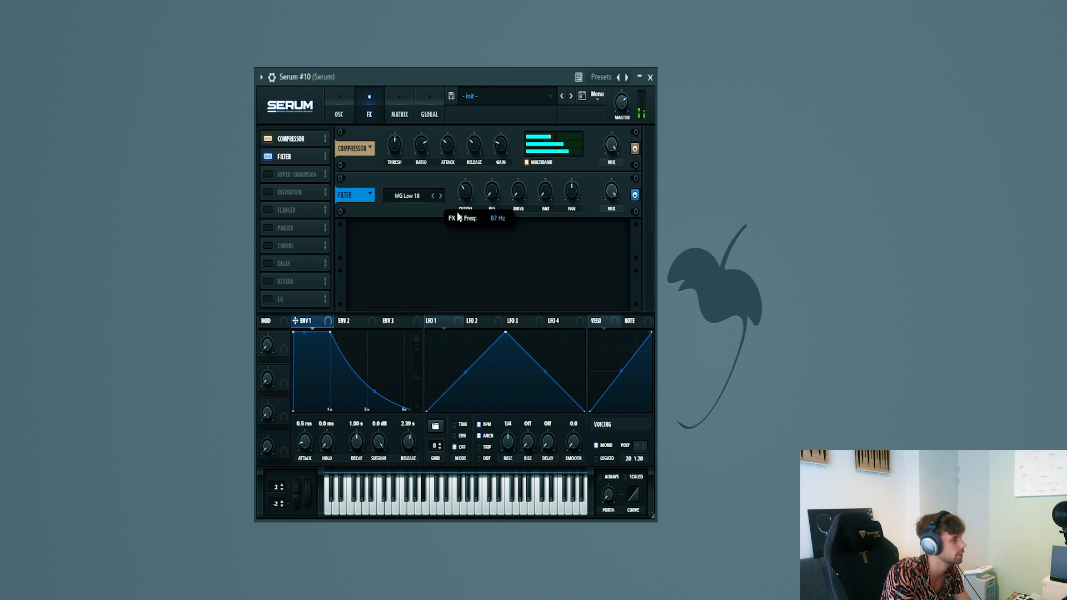
# Step: Assign Envelope 2 to modulate the effect filter's cutoff and reduce the modulation amount slightly
pyautogui.moveTo(340, 320); pyautogui.dragTo(465, 188)
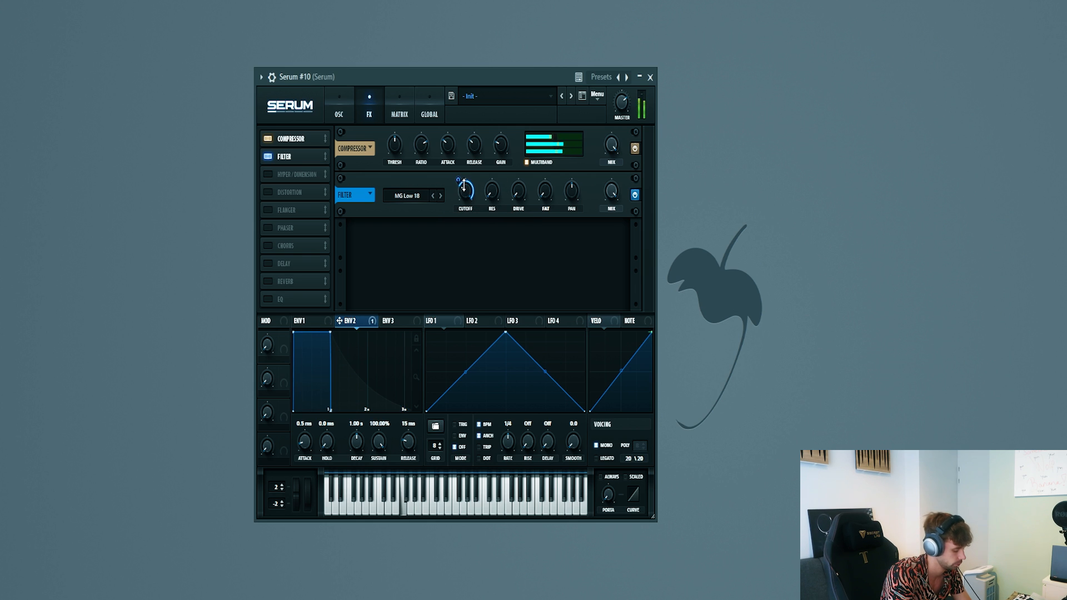
pyautogui.moveTo(464, 186)
pyautogui.moveTo(457, 178); pyautogui.dragTo(456, 182)
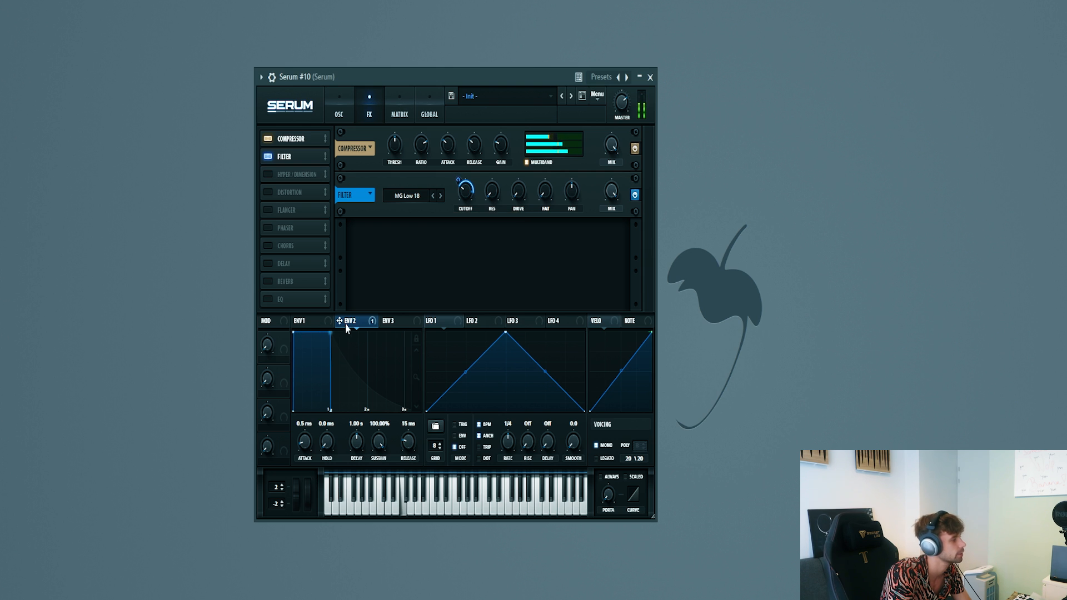
# Step: Set Envelope 2's sustain to 86% and decay to 3.44 s, and raise the effect filter's drive to 26%
pyautogui.moveTo(379, 442); pyautogui.dragTo(376, 447)
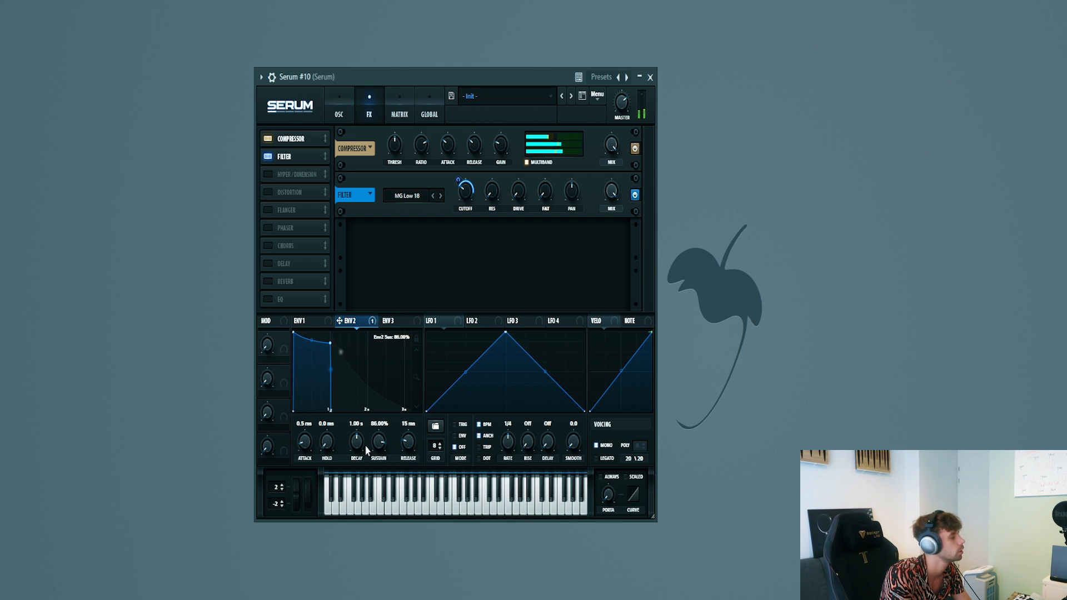
pyautogui.moveTo(357, 450); pyautogui.dragTo(356, 448)
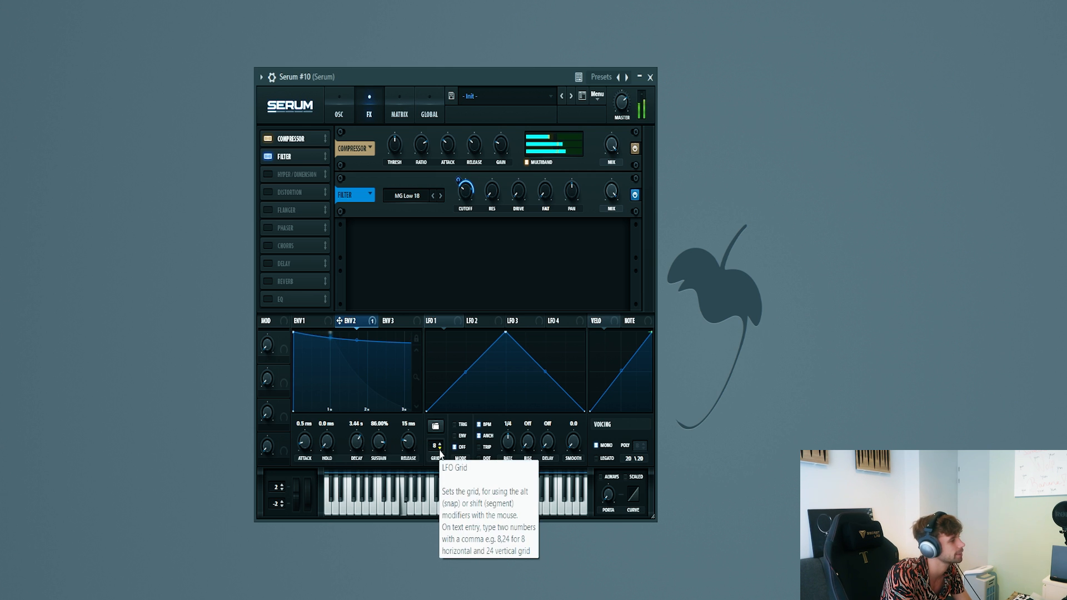
pyautogui.moveTo(515, 198); pyautogui.dragTo(519, 168)
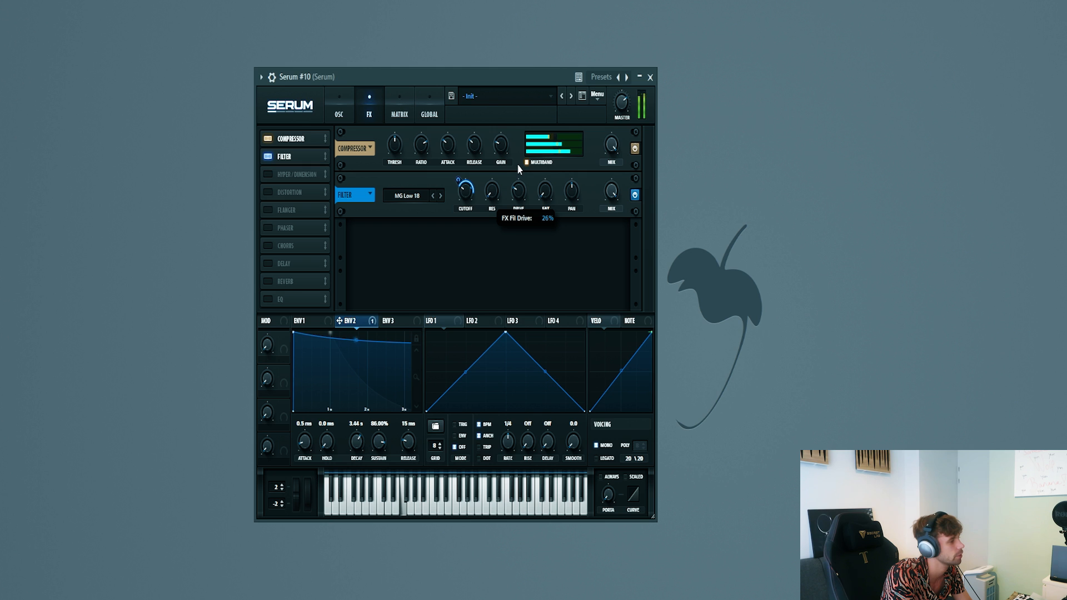
# Step: Add the EQ after the filter, with its low band as a low cut at a reduced frequency
pyautogui.click(268, 299)
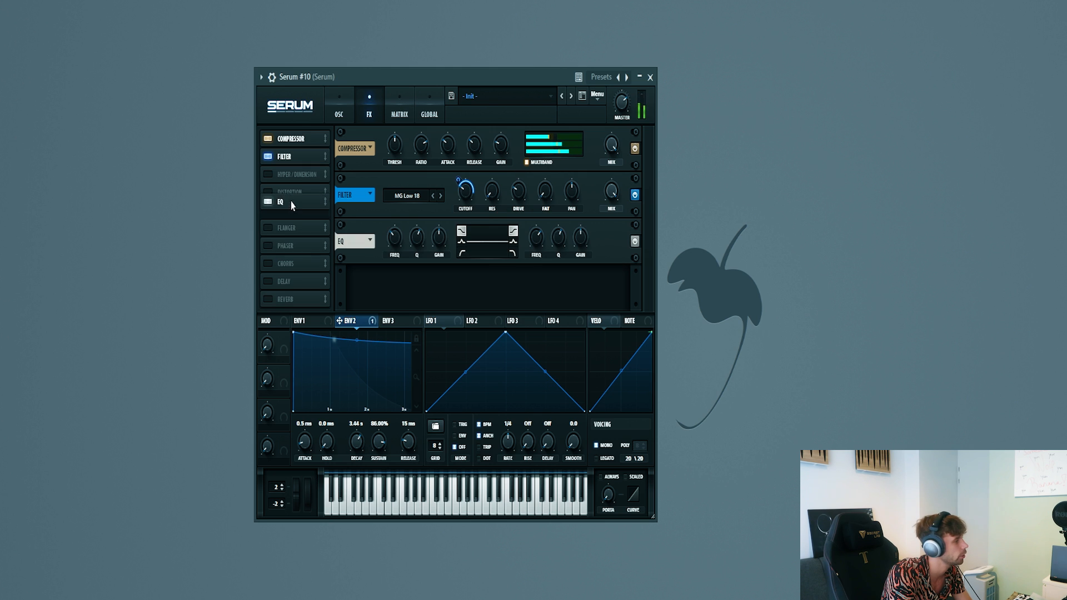
pyautogui.click(461, 253)
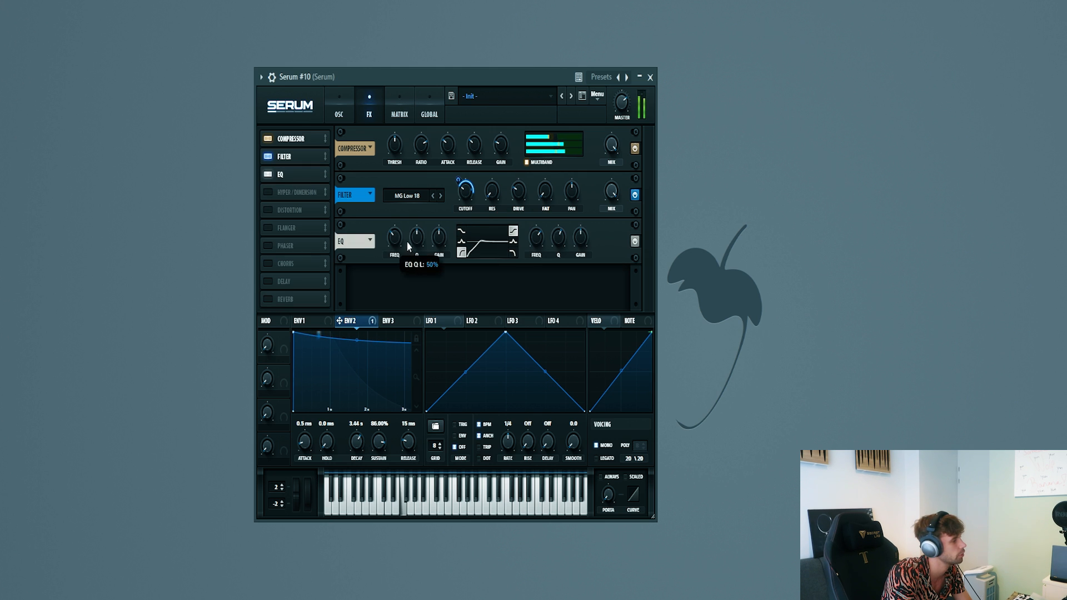
pyautogui.moveTo(399, 243); pyautogui.dragTo(397, 247)
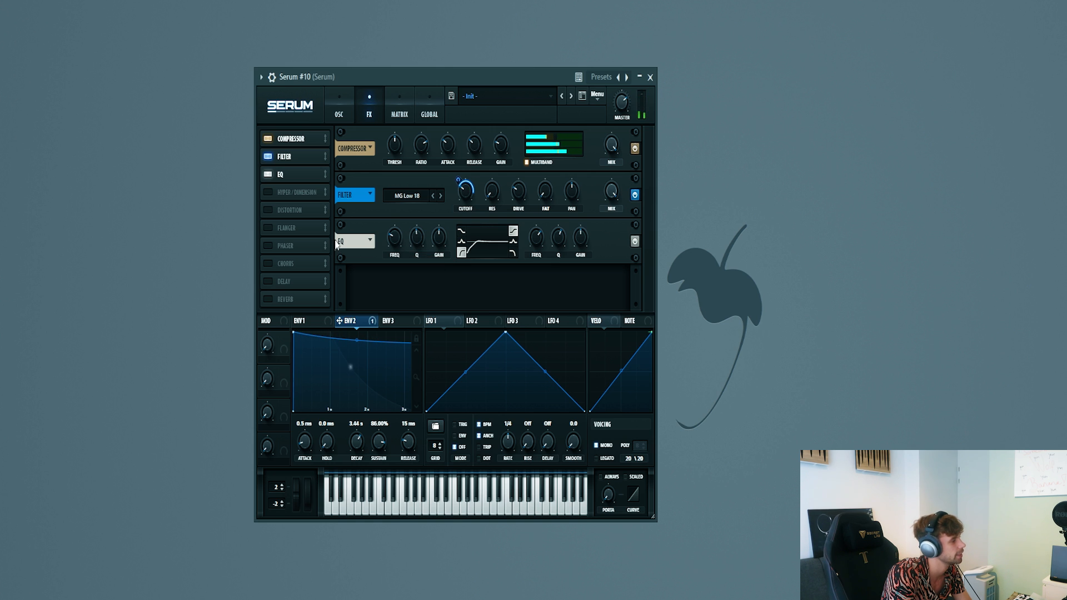
# Step: Add the chorus after the EQ, switch its filter to high-pass, raise the high-pass frequency and reduce the mix
pyautogui.click(267, 264)
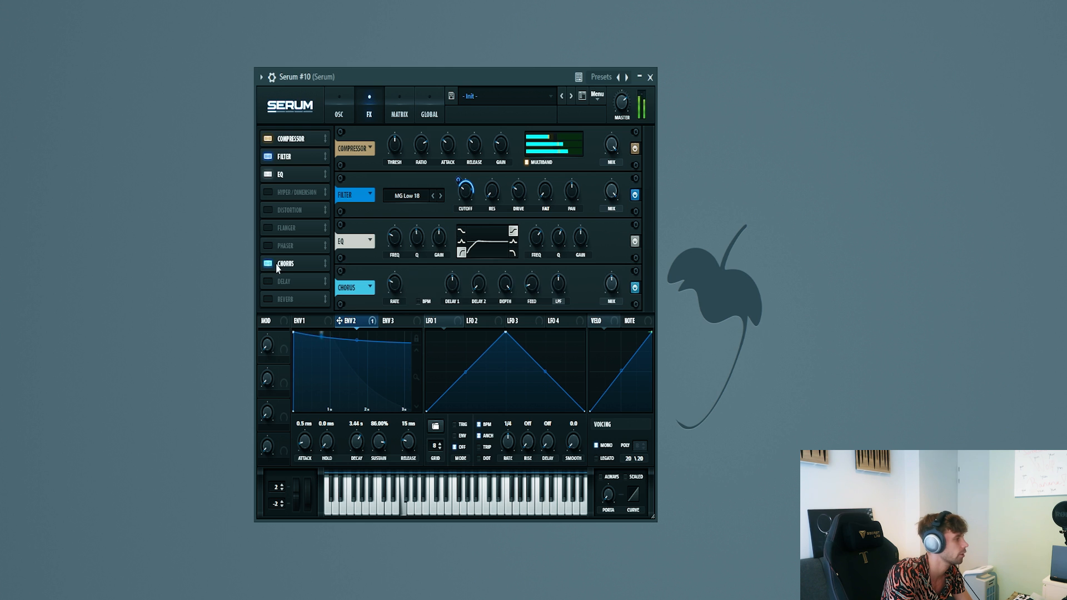
pyautogui.click(559, 300)
pyautogui.moveTo(610, 281); pyautogui.dragTo(586, 100)
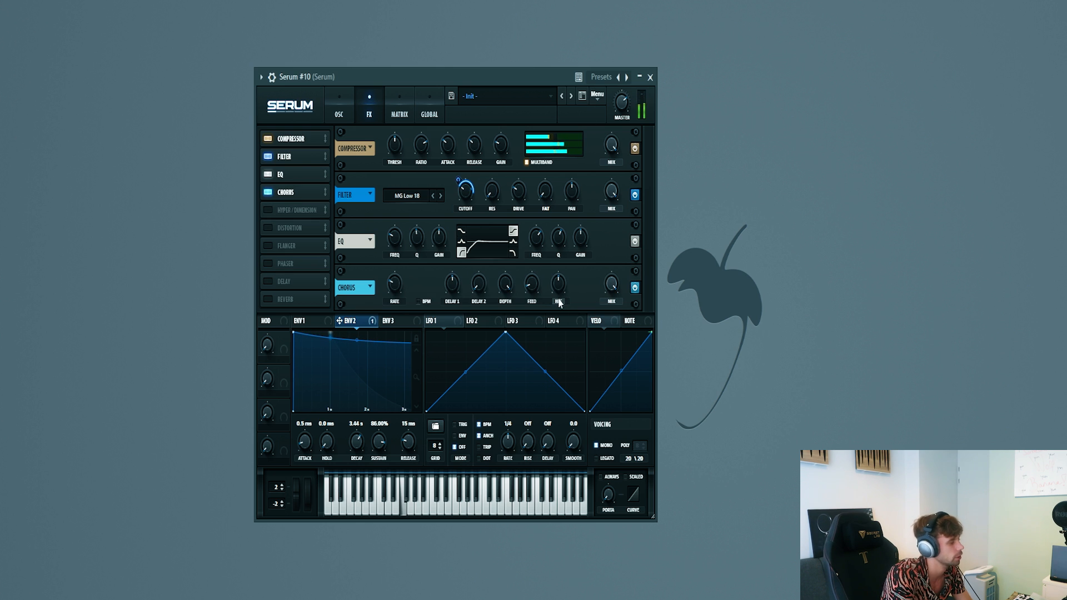
pyautogui.moveTo(559, 291); pyautogui.dragTo(567, 283)
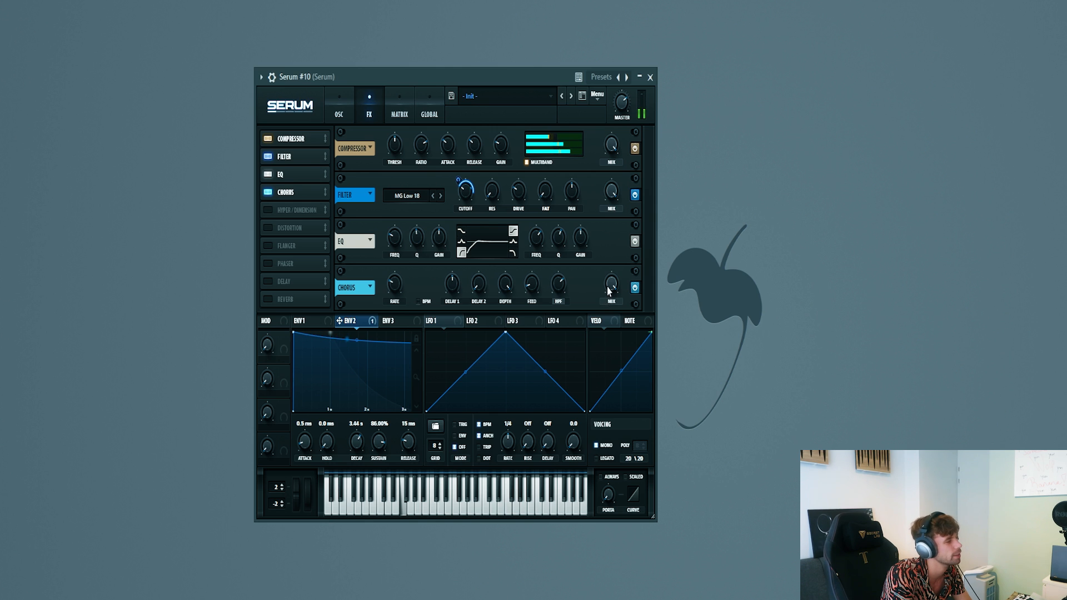
pyautogui.moveTo(609, 290); pyautogui.dragTo(562, 328)
# Step: Enable the delay in ping-pong mode with an adjusted filter band, and add the reverb with adjusted low cut and mix
pyautogui.click(271, 281)
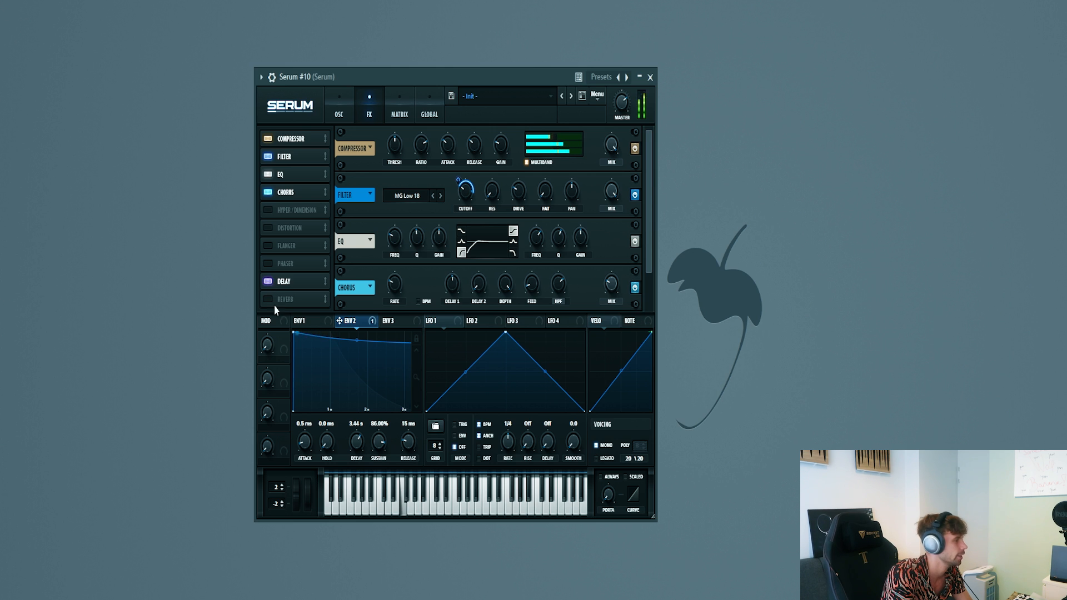
pyautogui.click(273, 300)
pyautogui.scroll(-2, 282, 290)
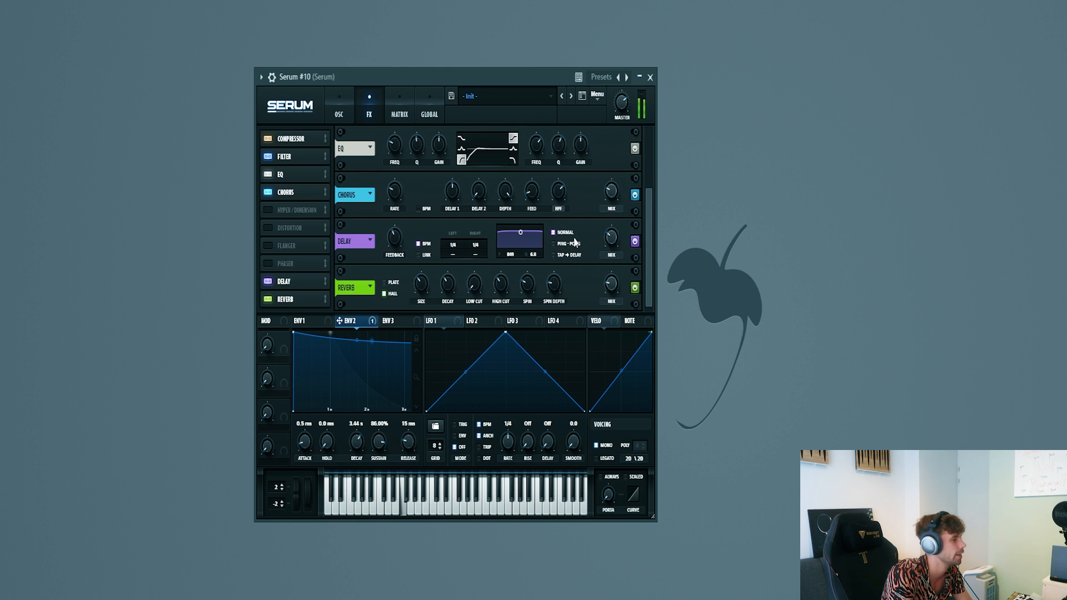
pyautogui.click(554, 244)
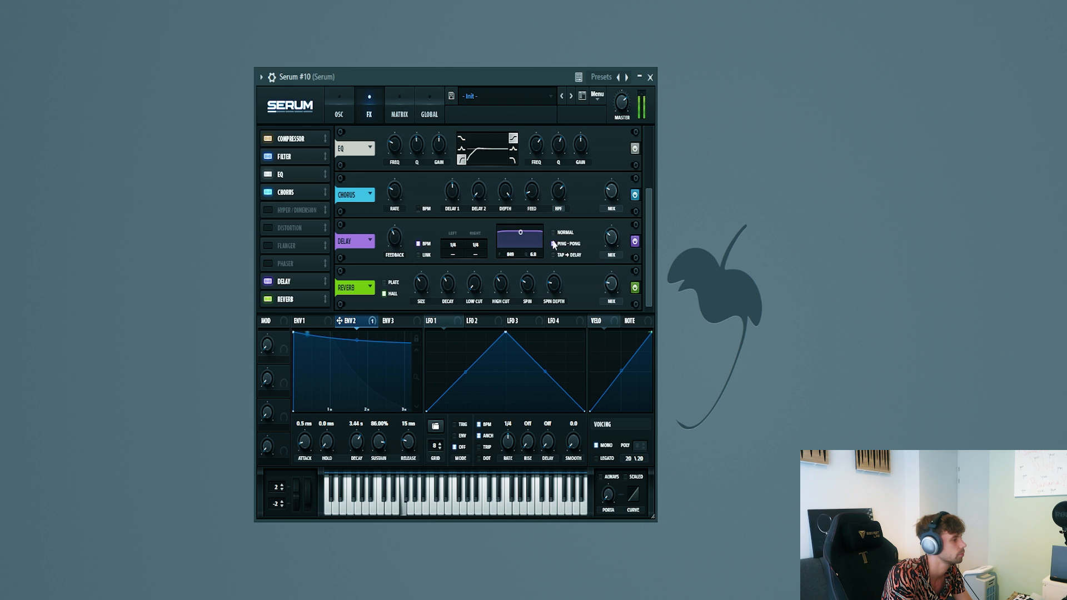
pyautogui.moveTo(520, 232); pyautogui.dragTo(537, 248)
pyautogui.moveTo(482, 289); pyautogui.dragTo(480, 287)
pyautogui.moveTo(612, 285); pyautogui.dragTo(612, 282)
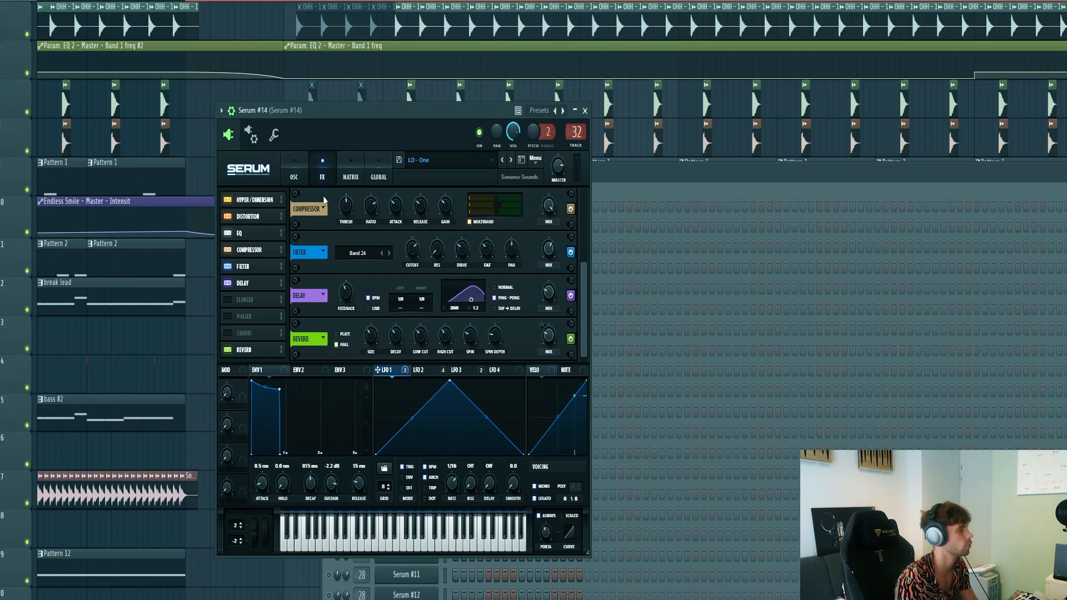
# Step: Reset the LD - One patch in Serum #14 to the init preset and load the analog Jno wavetable in oscillator A, adjusting its wavetable position
pyautogui.click(302, 181)
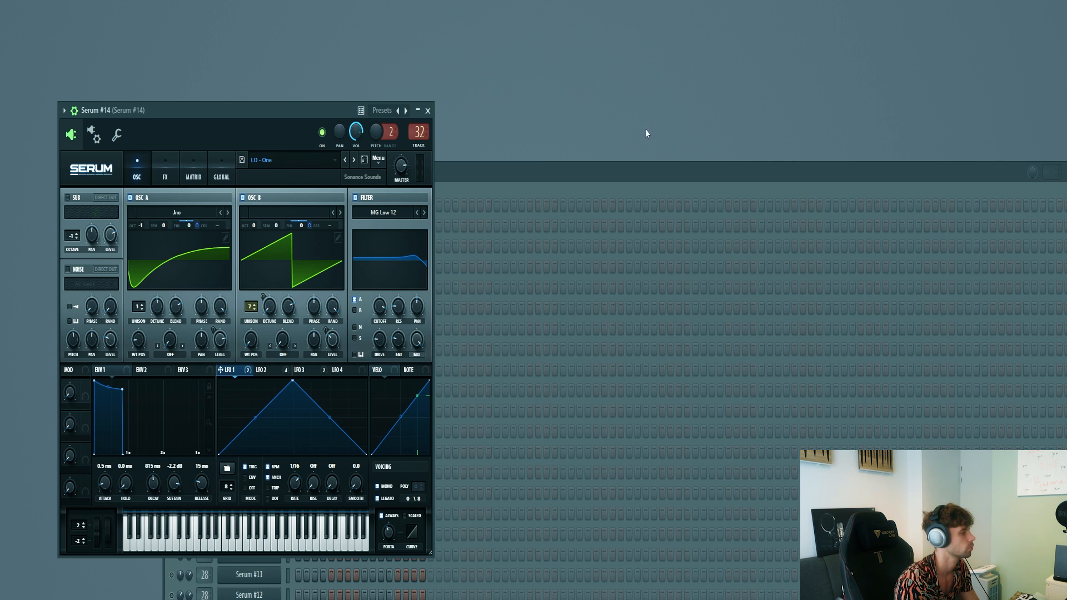
pyautogui.click(380, 162)
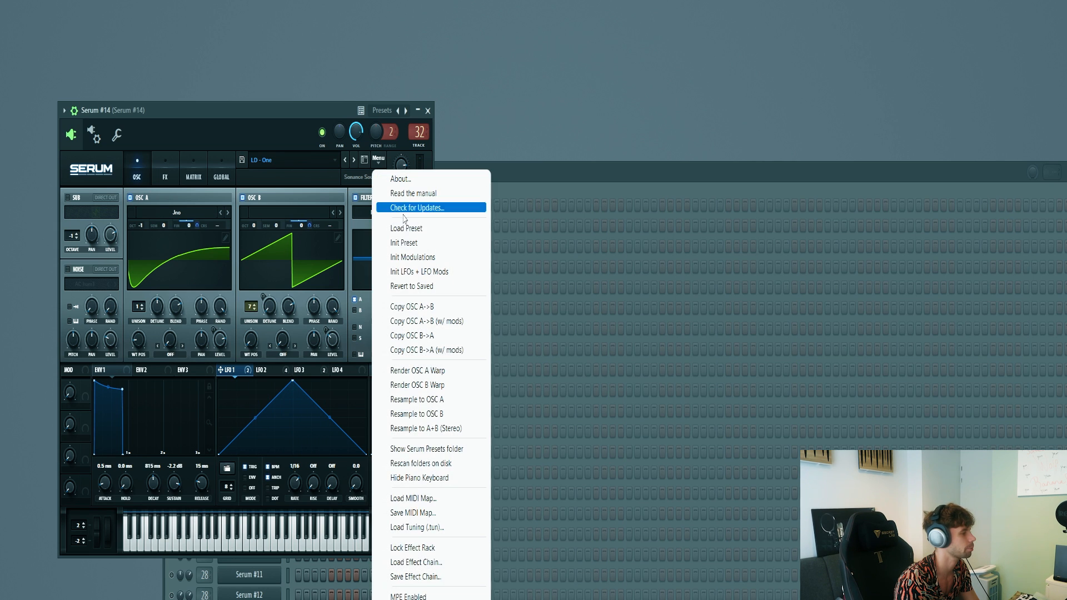
pyautogui.click(410, 243)
pyautogui.click(177, 213)
pyautogui.moveTo(186, 243)
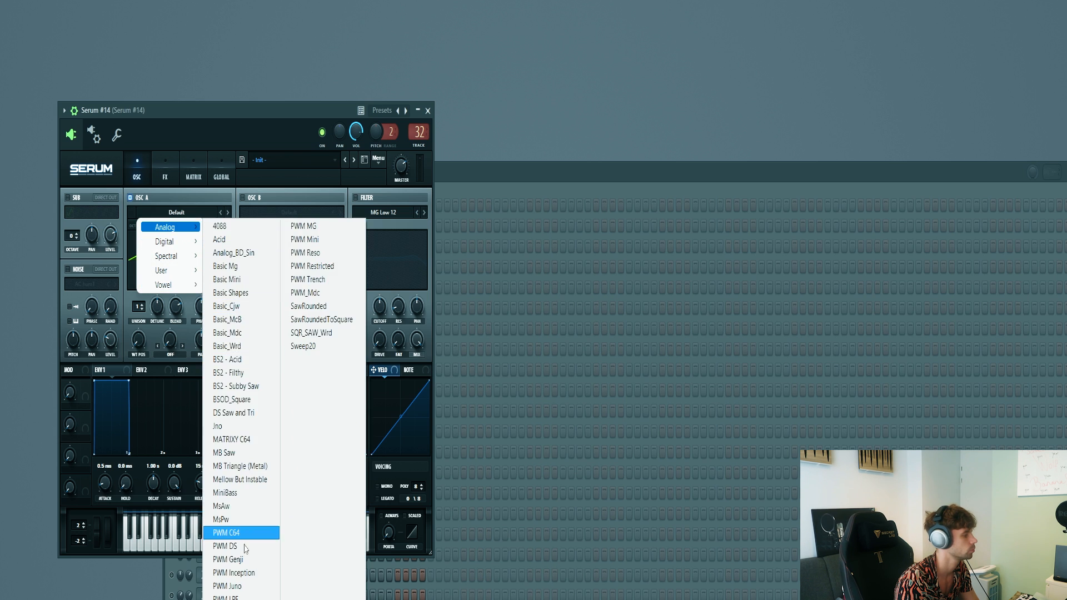
pyautogui.click(231, 427)
pyautogui.moveTo(139, 340); pyautogui.dragTo(139, 330)
pyautogui.press('space')
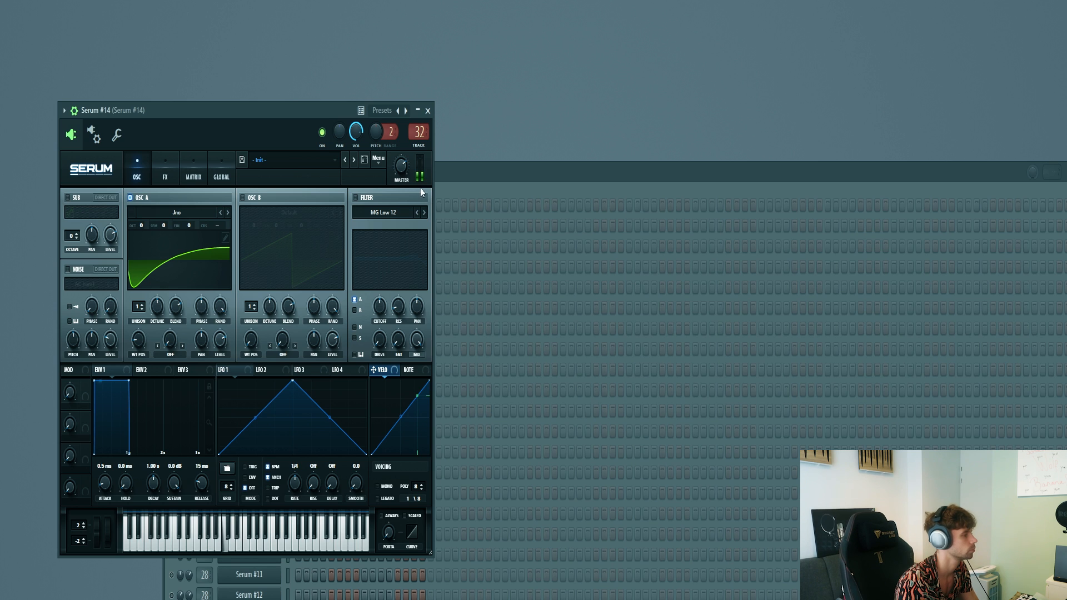
# Step: Enable oscillator B and shape envelope 1 with an 815 ms decay, -2.2 dB sustain and about 100 ms release
pyautogui.click(243, 198)
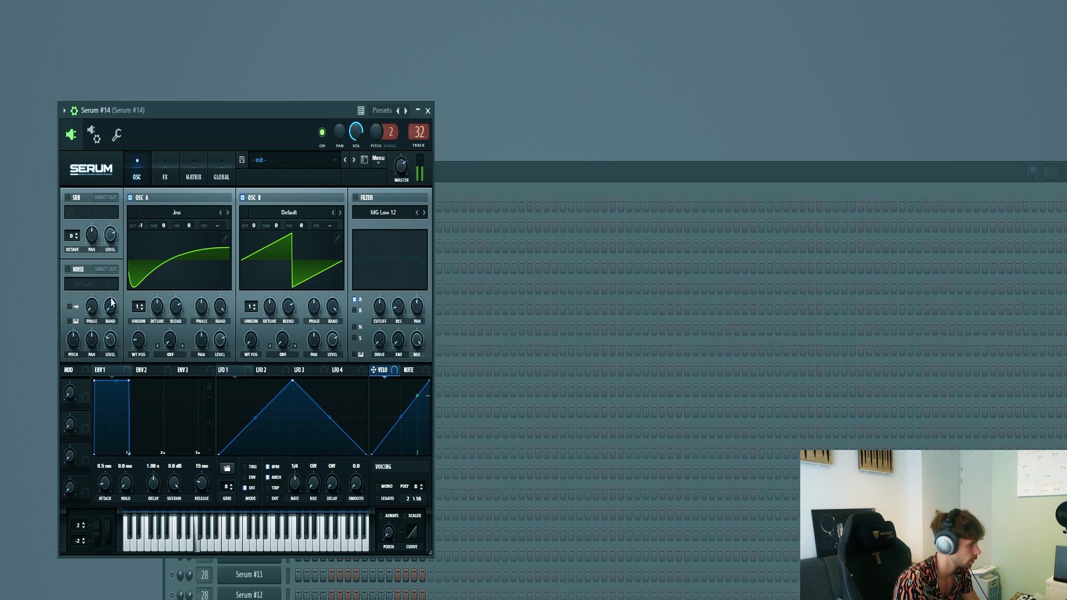
pyautogui.scroll(-1, 154, 487)
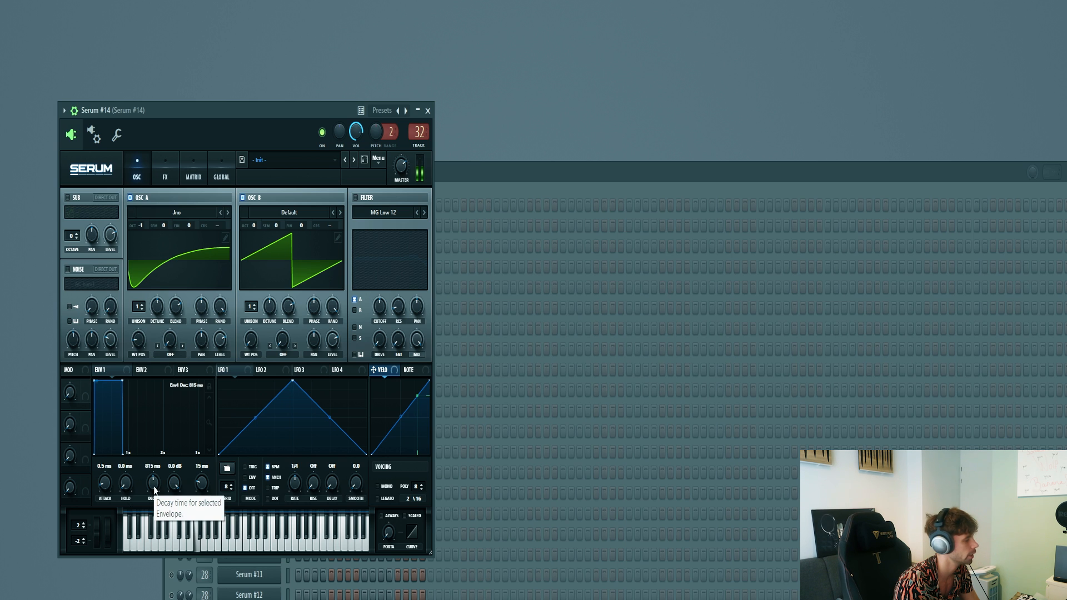
pyautogui.scroll(-3, 174, 492)
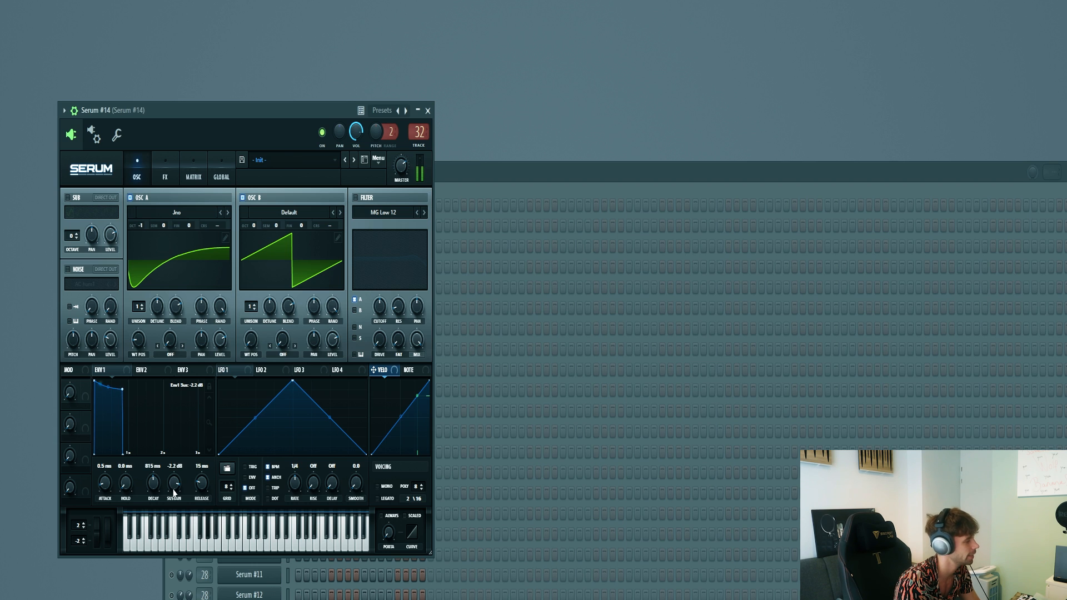
pyautogui.scroll(5, 201, 488)
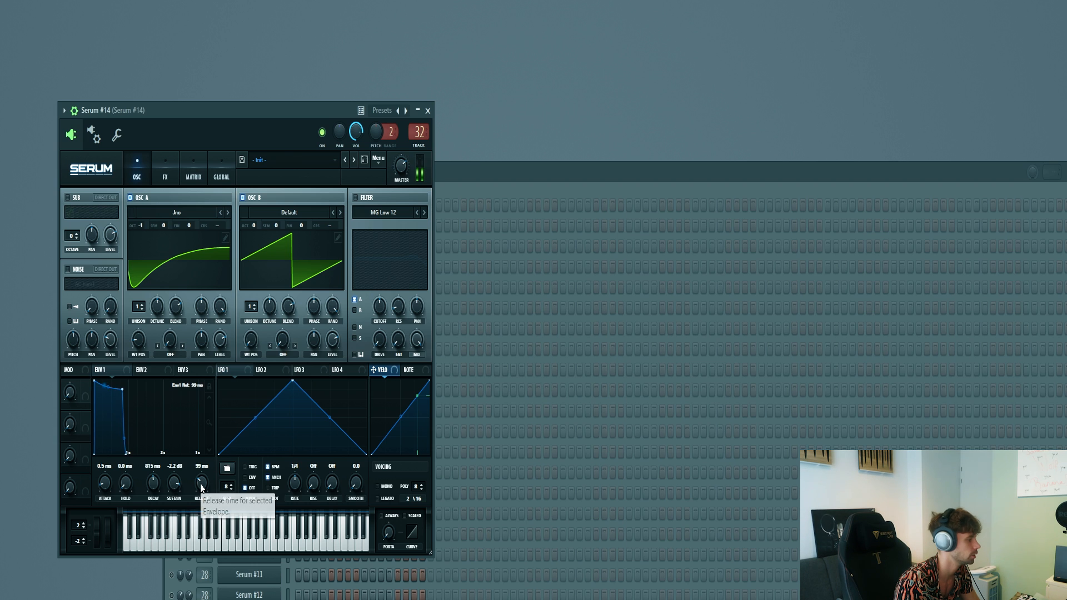
# Step: Turn on mono and legato voicing with always-on portamento, and raise the glide time
pyautogui.click(378, 486)
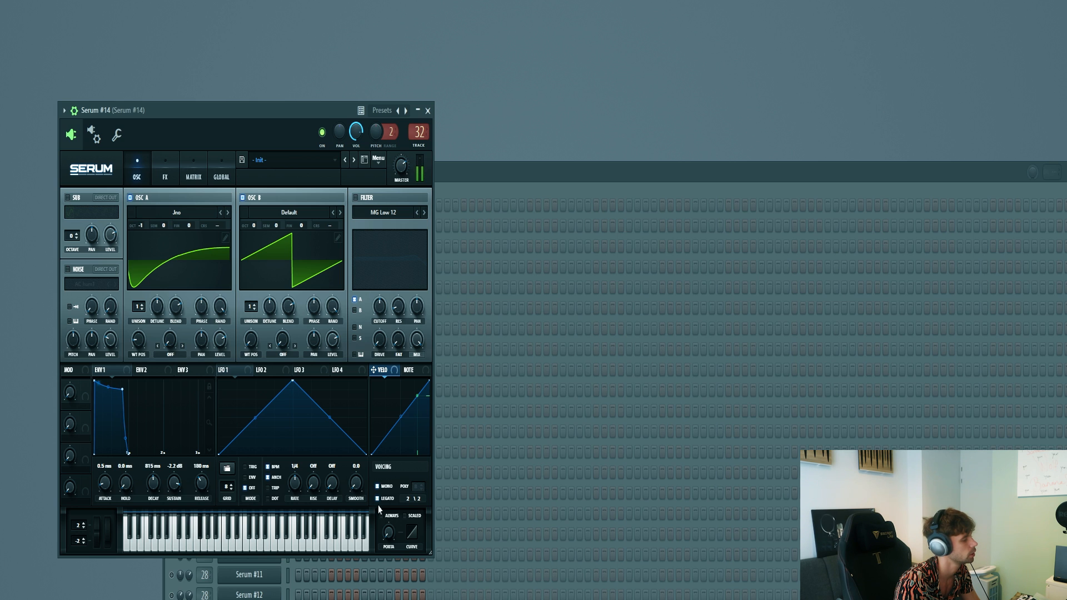
pyautogui.moveTo(391, 535); pyautogui.dragTo(384, 484)
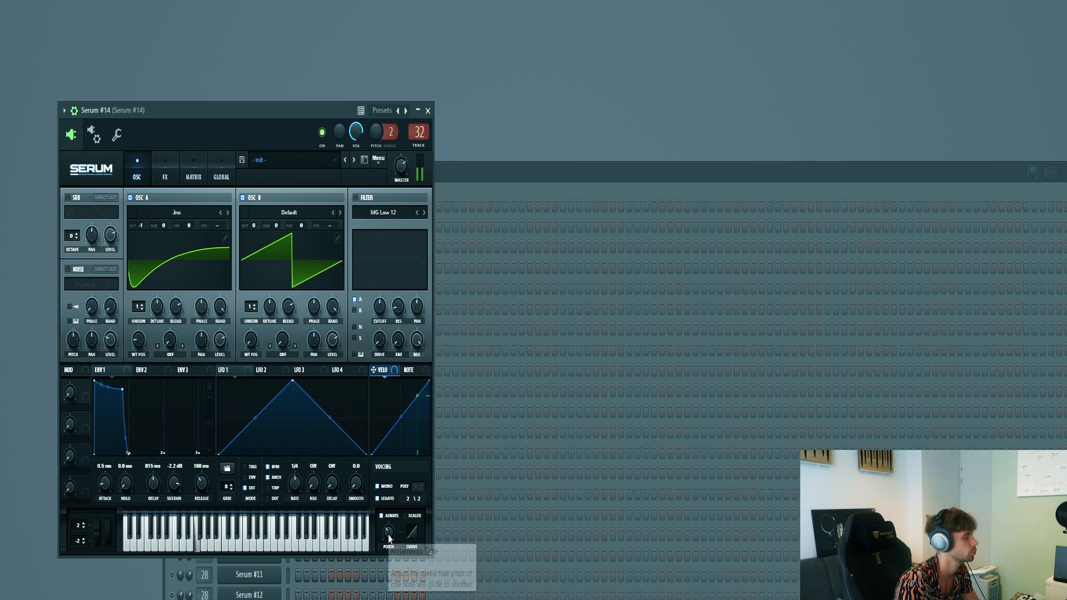
# Step: Assign LFO 1 to the fine tuning of oscillators A and B and adjust both modulation amounts
pyautogui.moveTo(189, 227); pyautogui.dragTo(189, 226)
pyautogui.moveTo(231, 369); pyautogui.dragTo(302, 226)
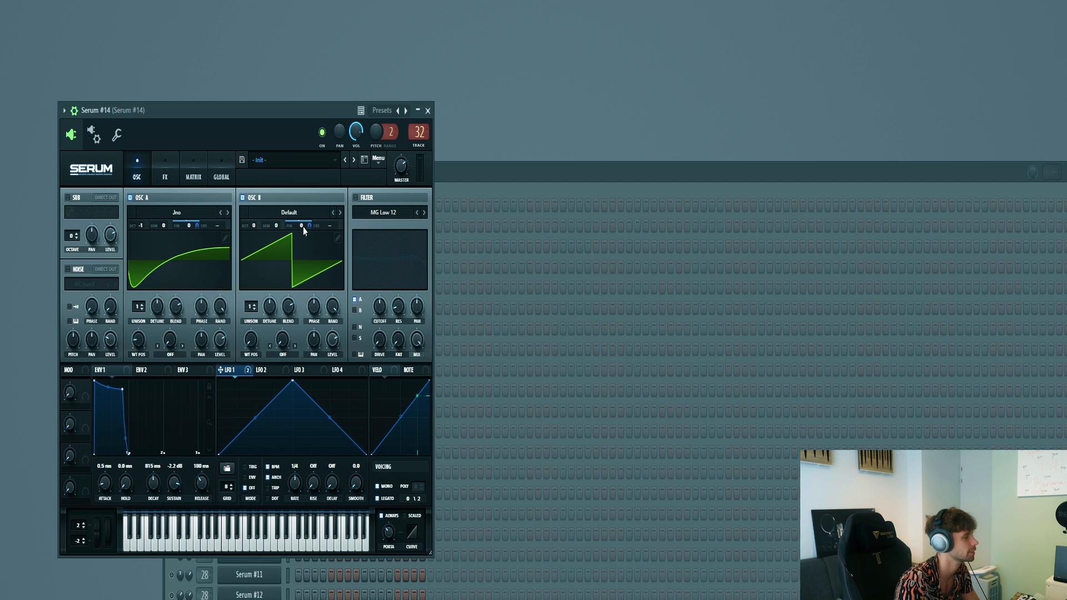
pyautogui.moveTo(197, 227); pyautogui.dragTo(195, 266)
pyautogui.moveTo(309, 225); pyautogui.dragTo(303, 309)
# Step: Set LFO 1 to Trig mode at the fast rate
pyautogui.moveTo(298, 487); pyautogui.dragTo(325, 308)
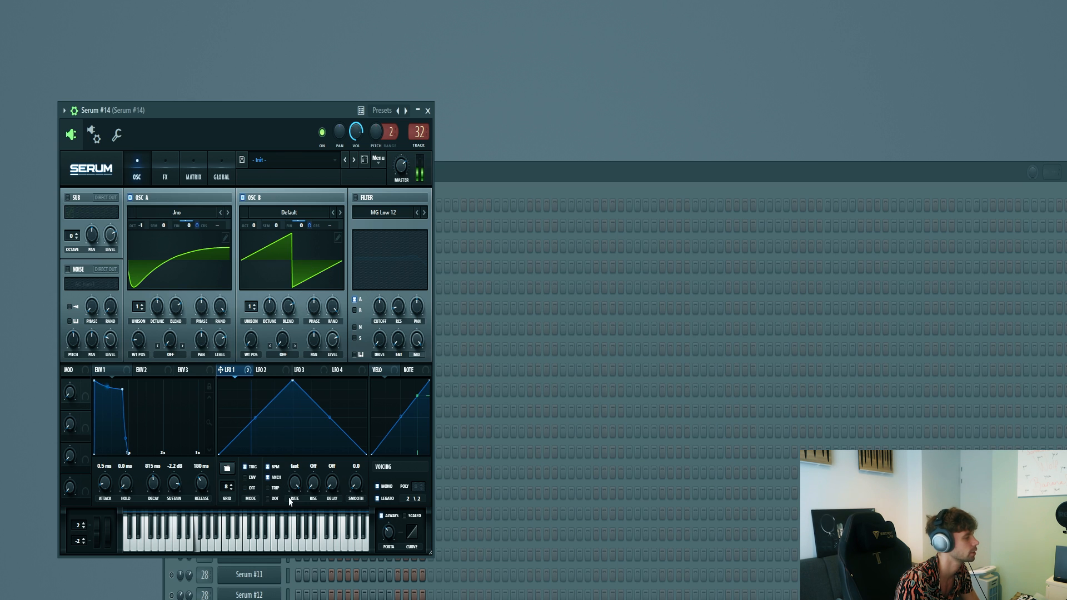
pyautogui.moveTo(292, 485); pyautogui.dragTo(289, 501)
pyautogui.moveTo(298, 482); pyautogui.dragTo(301, 435)
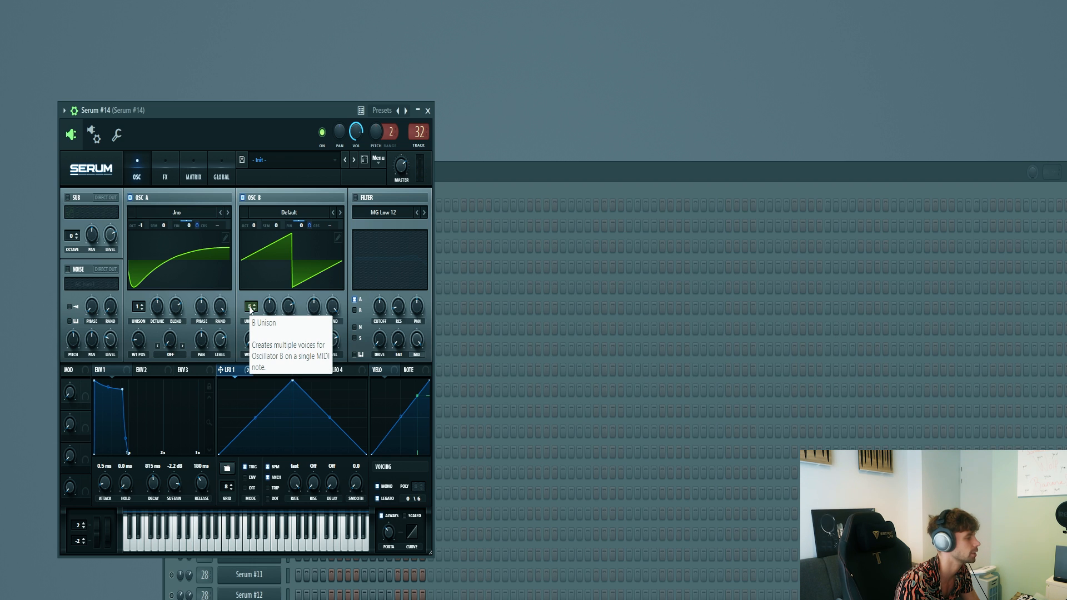
# Step: Set oscillator B to 7 unison voices and modulate its detune with LFO 2
pyautogui.scroll(1, 250, 307)
pyautogui.moveTo(270, 308); pyautogui.dragTo(486, 145)
pyautogui.click(273, 370)
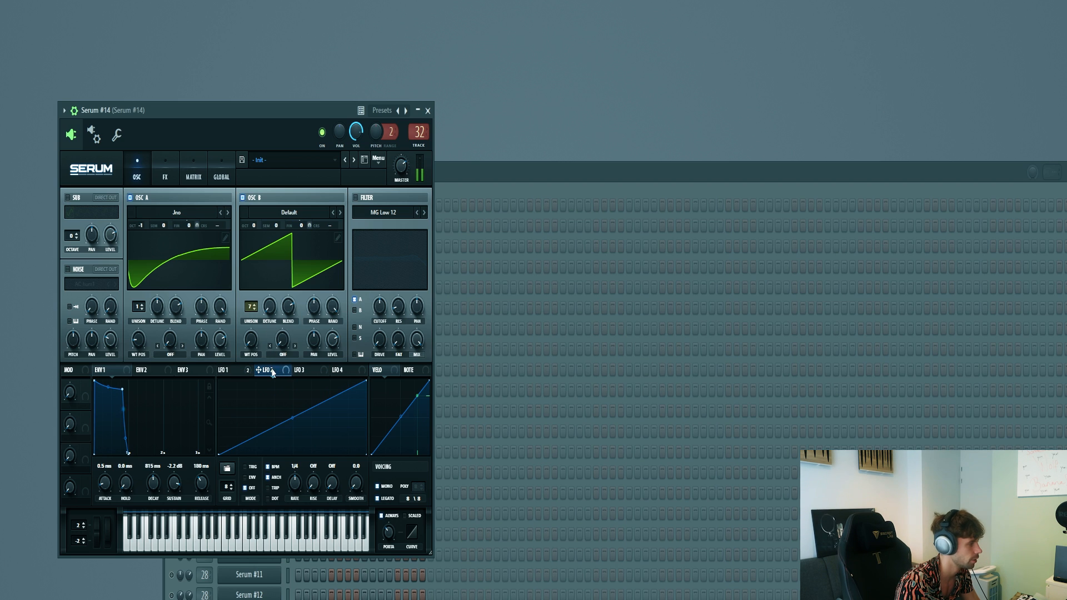
pyautogui.moveTo(266, 307); pyautogui.dragTo(268, 308)
# Step: Set LFO 2 to Off mode at a 2 bar rate and adjust its modulation amount on oscillator B's detune
pyautogui.click(256, 478)
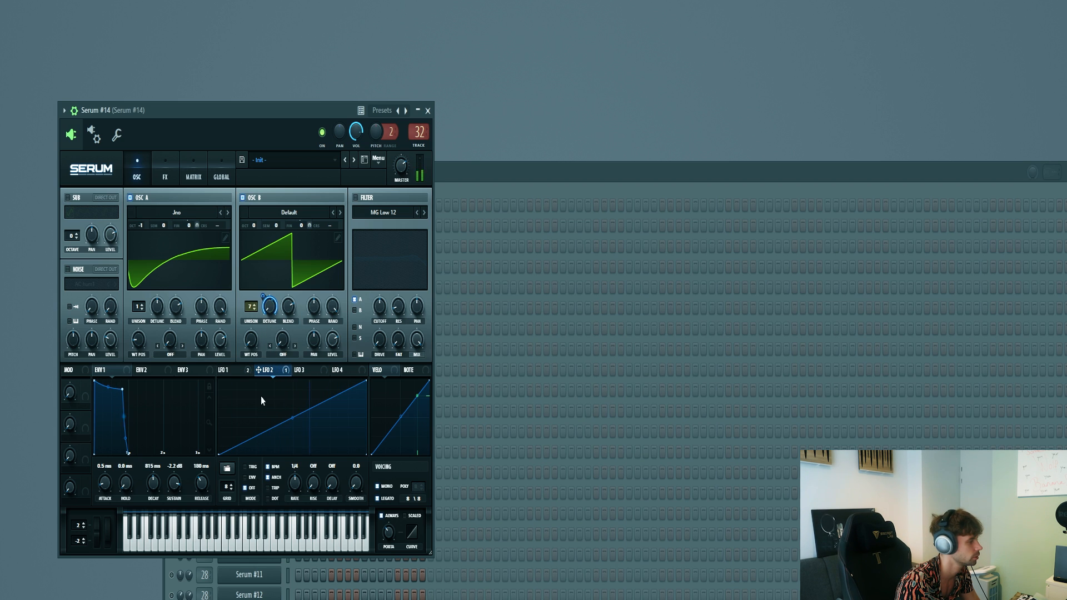
pyautogui.click(250, 468)
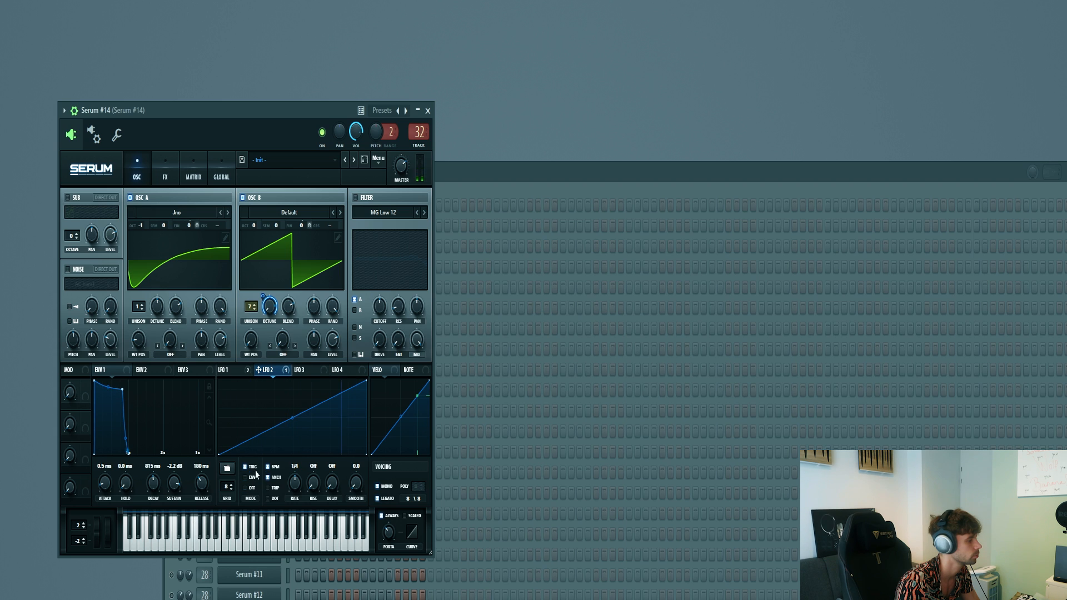
pyautogui.click(250, 487)
pyautogui.moveTo(291, 480); pyautogui.dragTo(290, 494)
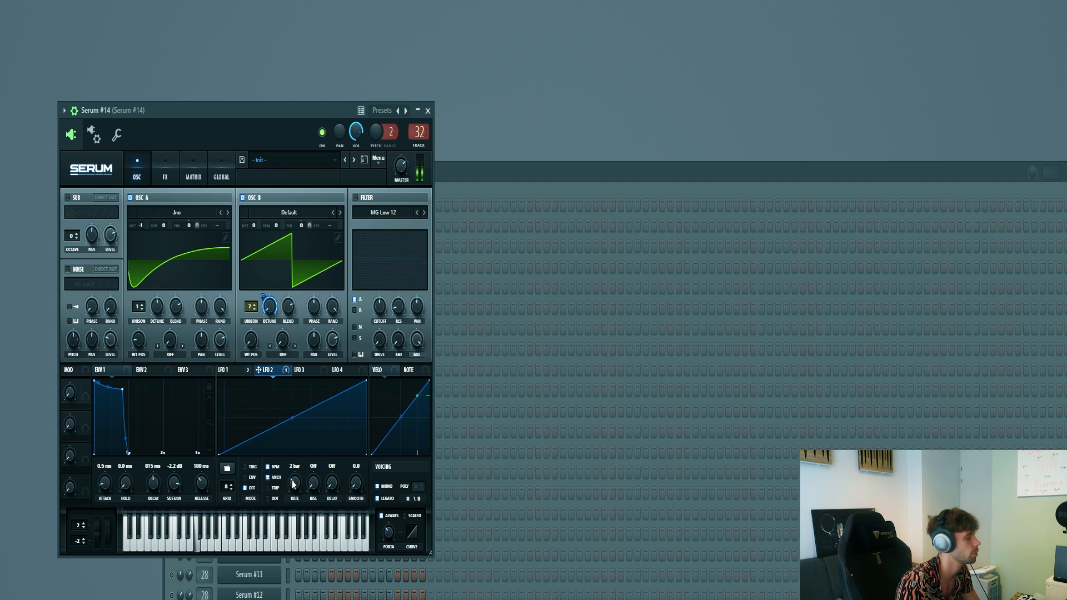
pyautogui.moveTo(264, 293)
pyautogui.moveTo(264, 293)
pyautogui.mouseDown()
pyautogui.moveTo(259, 319)
pyautogui.moveTo(264, 306)
pyautogui.mouseUp()
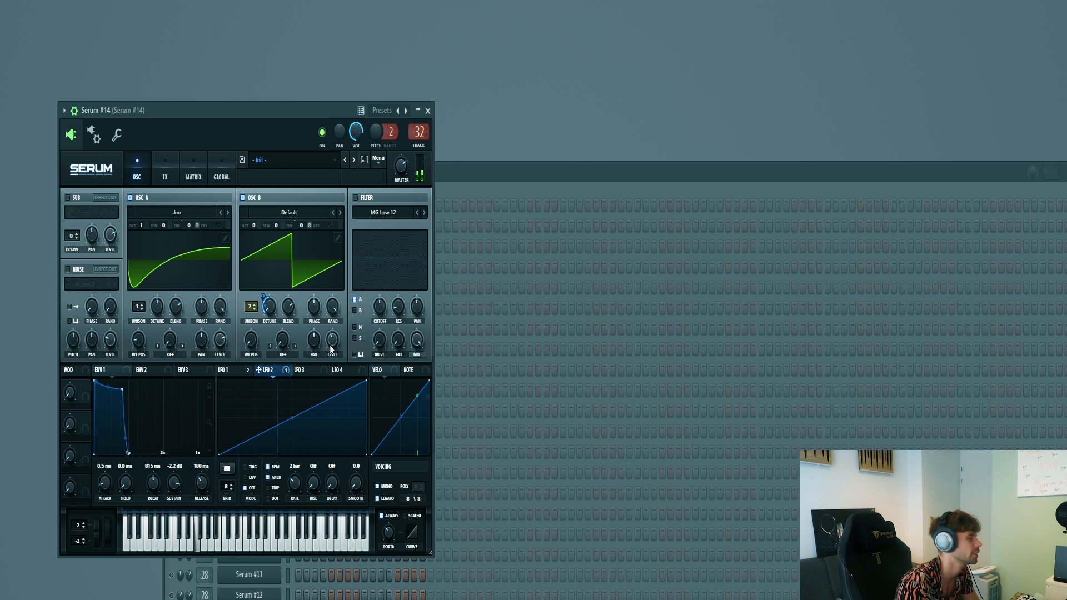
# Step: Enable the MG Low 12 filter for oscillators A and B, and raise its cutoff and drive
pyautogui.click(354, 197)
pyautogui.moveTo(382, 313); pyautogui.dragTo(372, 245)
pyautogui.moveTo(382, 344); pyautogui.dragTo(379, 305)
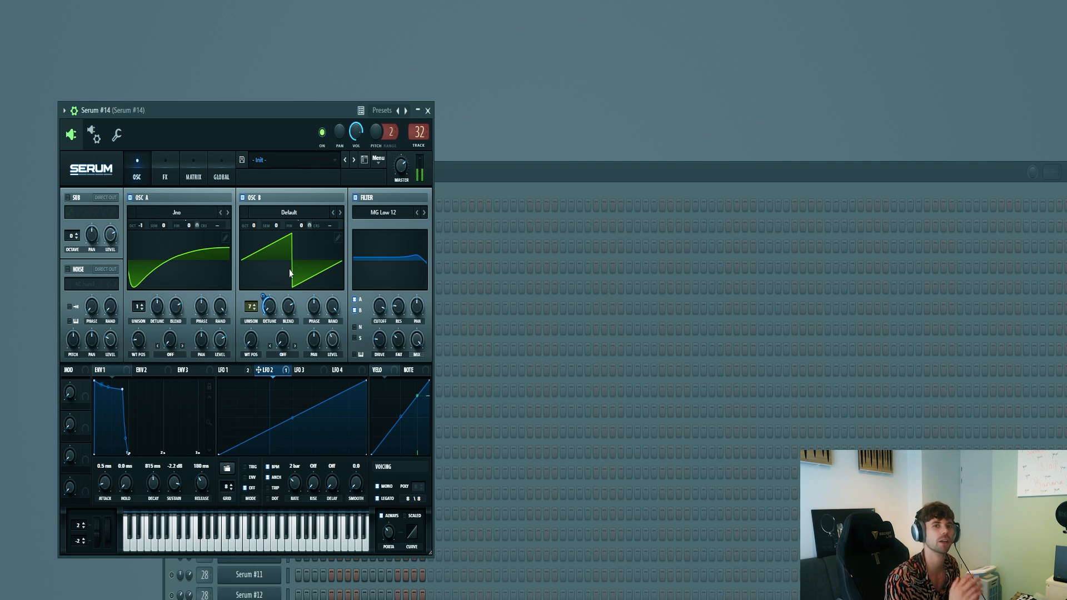
# Step: Add the Hyper/Dimension effect and a HardClip distortion with adjusted drive
pyautogui.click(165, 177)
pyautogui.click(91, 200)
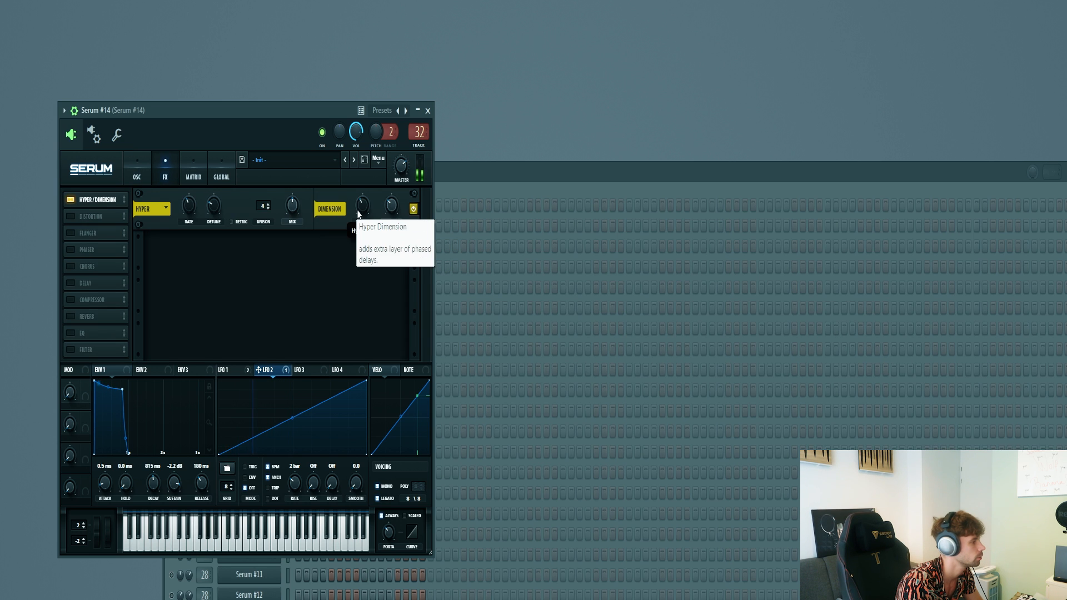
pyautogui.click(71, 218)
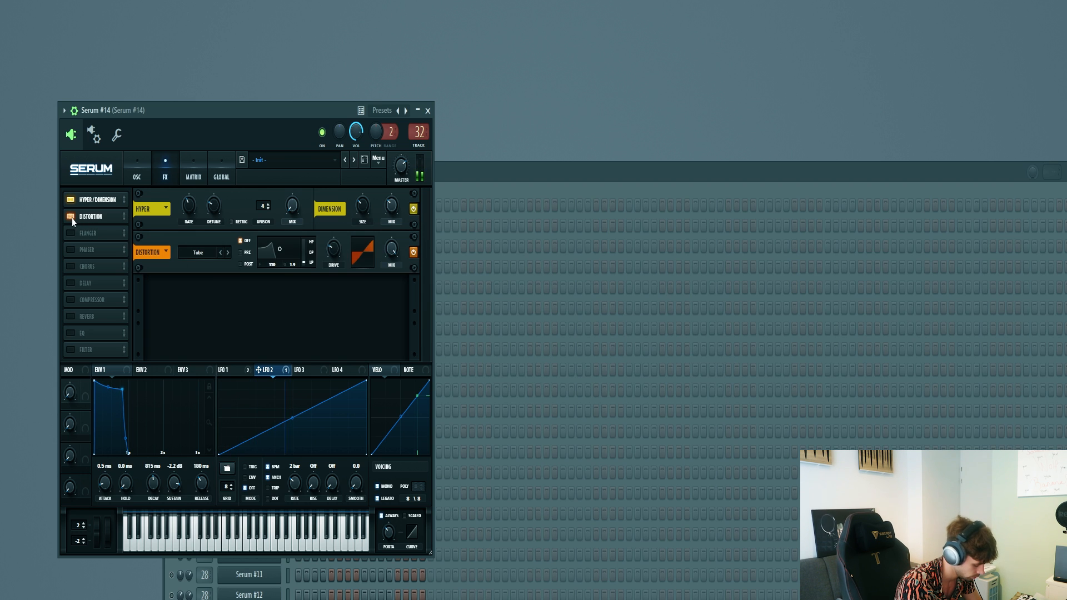
pyautogui.click(227, 252)
pyautogui.moveTo(334, 249); pyautogui.dragTo(346, 162)
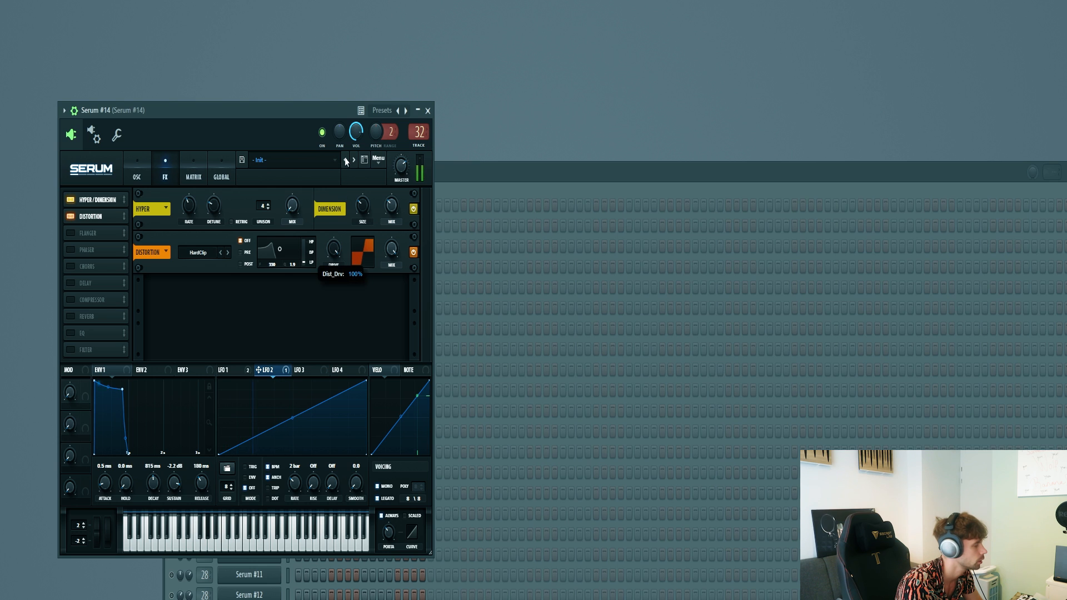
pyautogui.moveTo(332, 248); pyautogui.dragTo(334, 278)
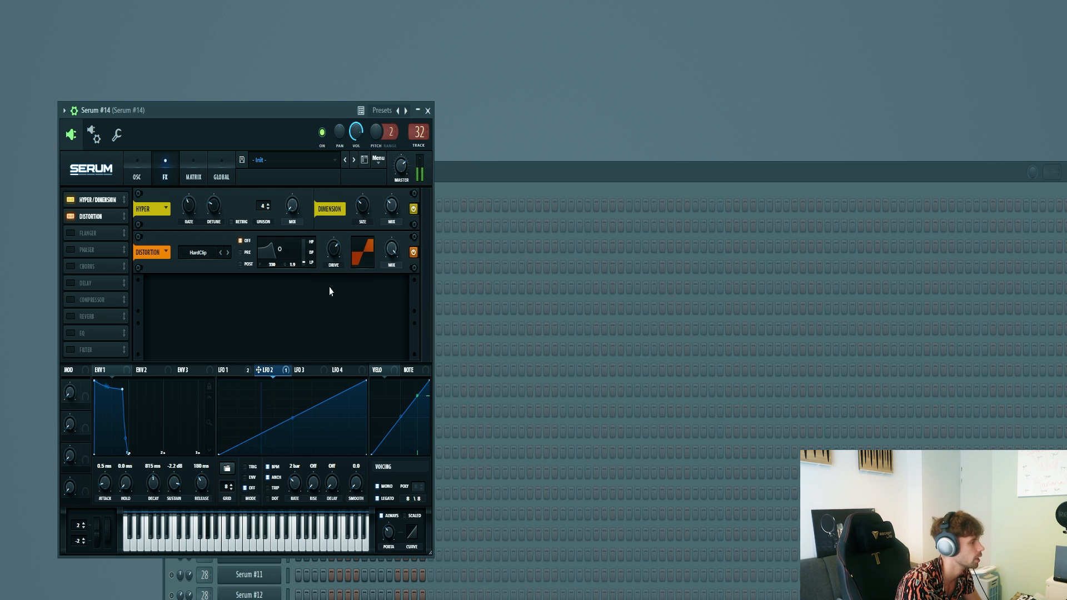
# Step: Add the EQ after the distortion, with its low band as a peak band cutting the lows
pyautogui.click(70, 333)
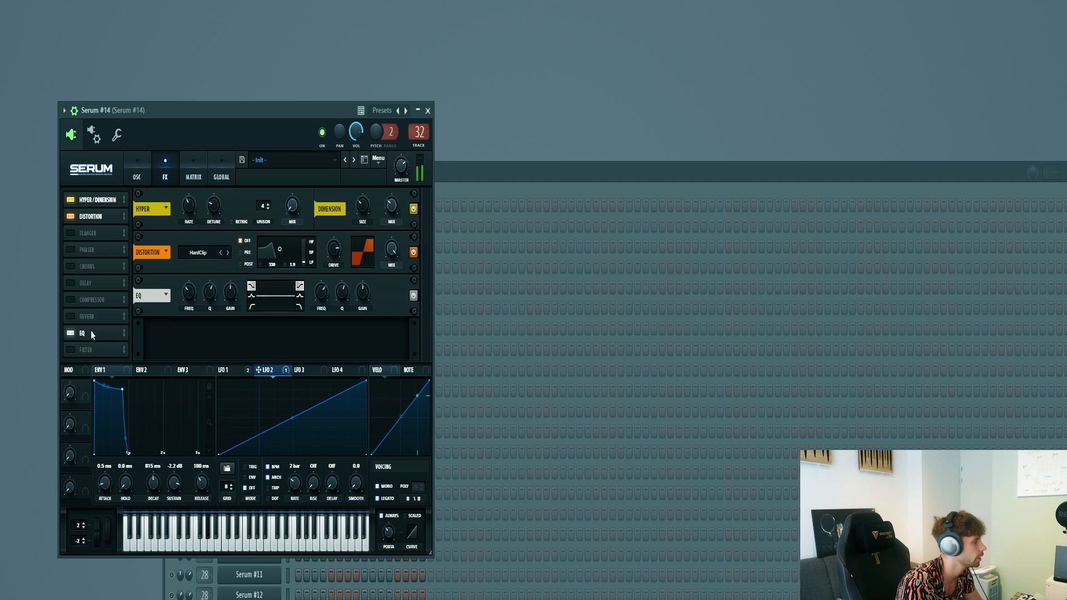
pyautogui.click(252, 297)
pyautogui.moveTo(209, 291); pyautogui.dragTo(187, 312)
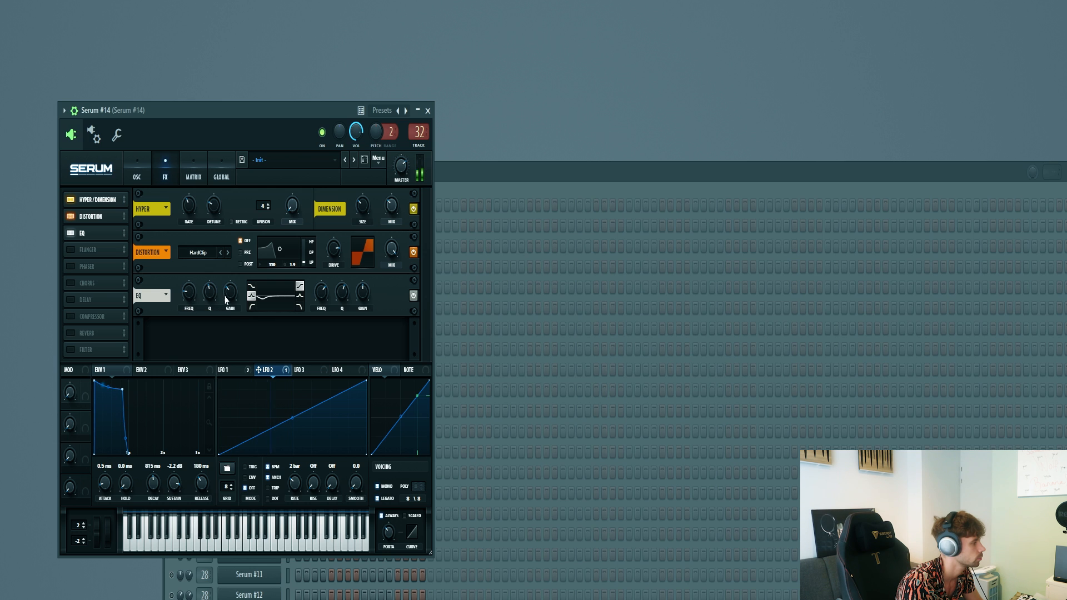
# Step: Add the compressor after the EQ in multiband mode and raise its makeup gain
pyautogui.click(71, 317)
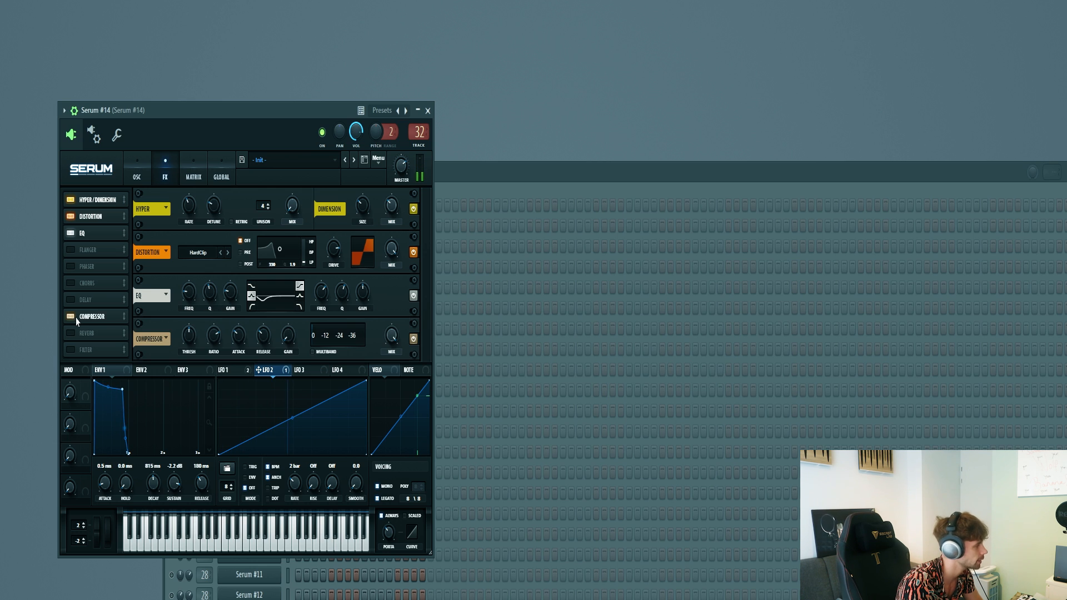
pyautogui.moveTo(99, 253); pyautogui.dragTo(99, 253)
pyautogui.click(312, 353)
pyautogui.moveTo(289, 338); pyautogui.dragTo(288, 304)
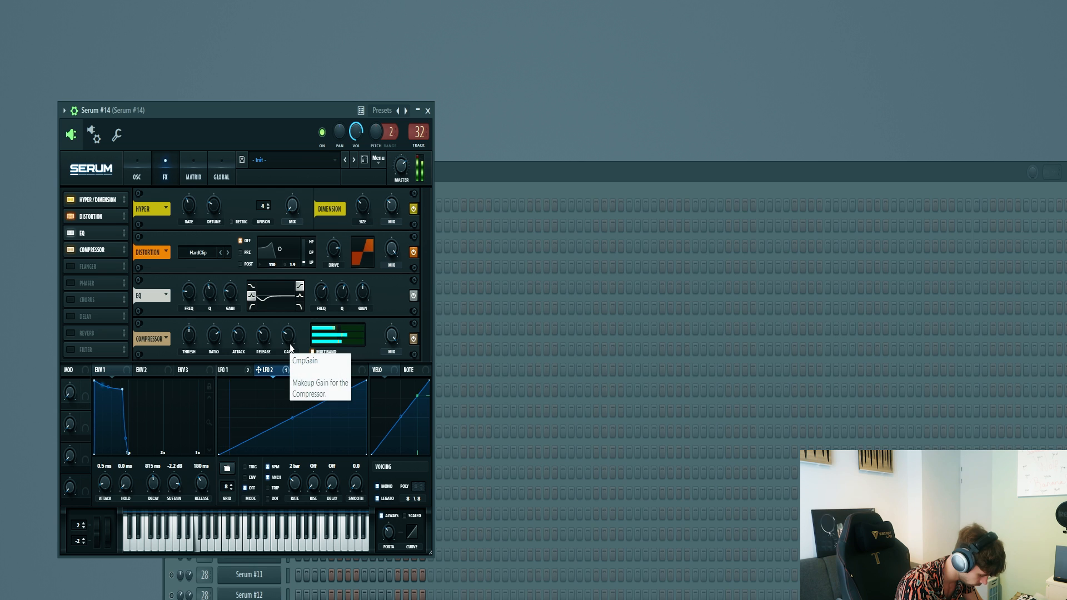
pyautogui.moveTo(289, 335); pyautogui.dragTo(288, 333)
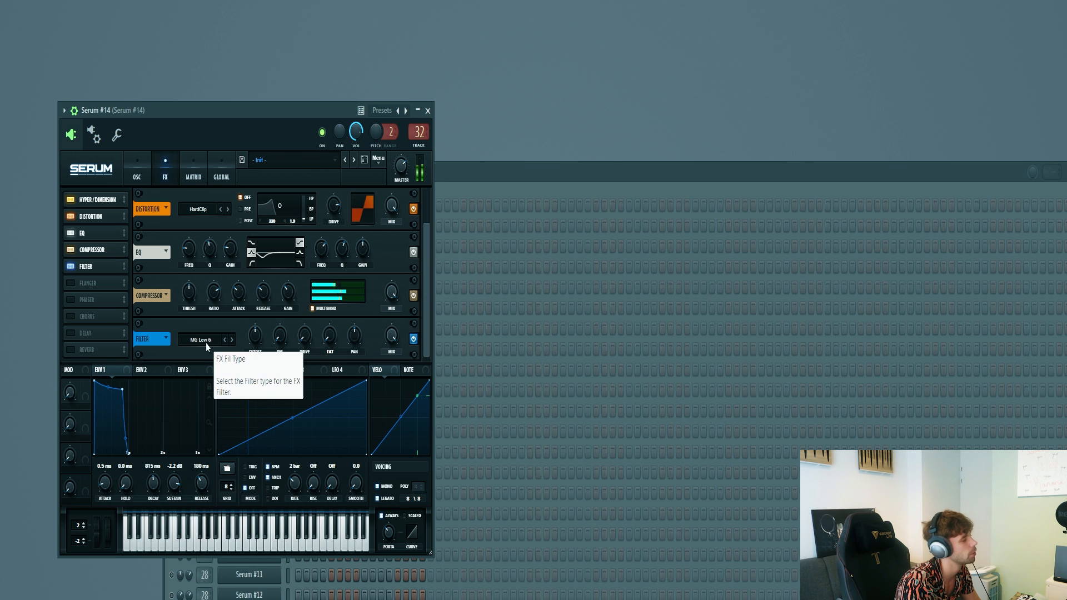
# Step: Set the effects filter after the compressor to Band 24, raise its cutoff and drive, and reduce its mix
pyautogui.click(206, 341)
pyautogui.moveTo(209, 356)
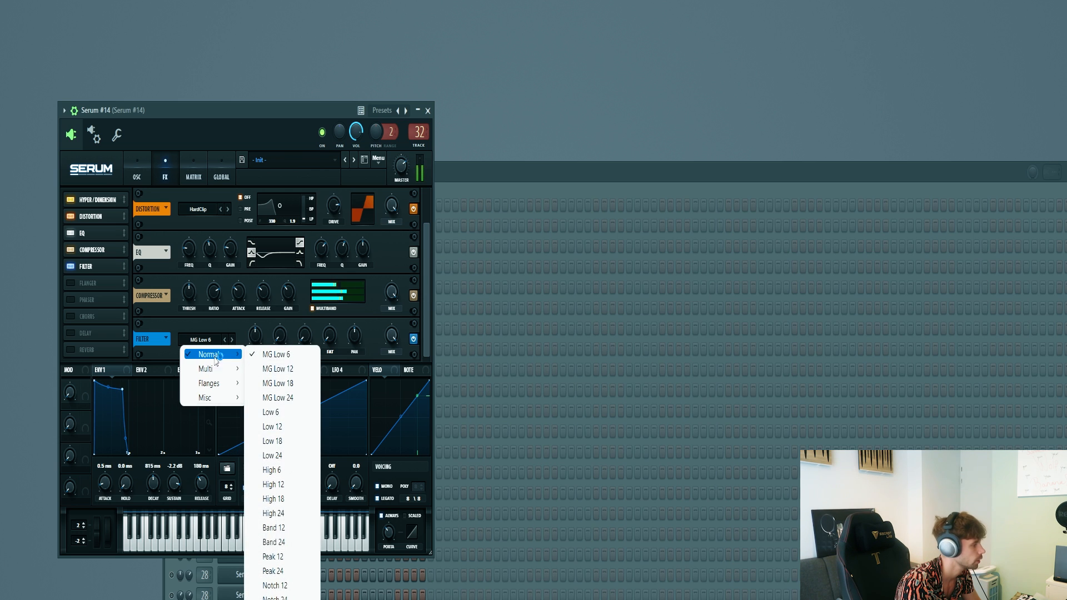
pyautogui.click(275, 542)
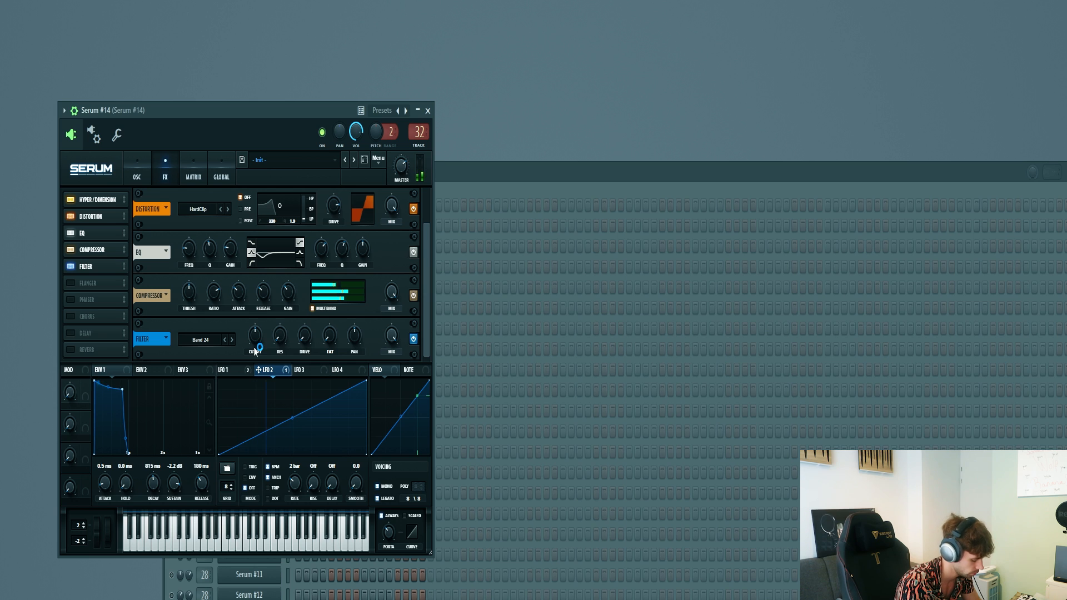
pyautogui.moveTo(255, 349); pyautogui.dragTo(254, 310)
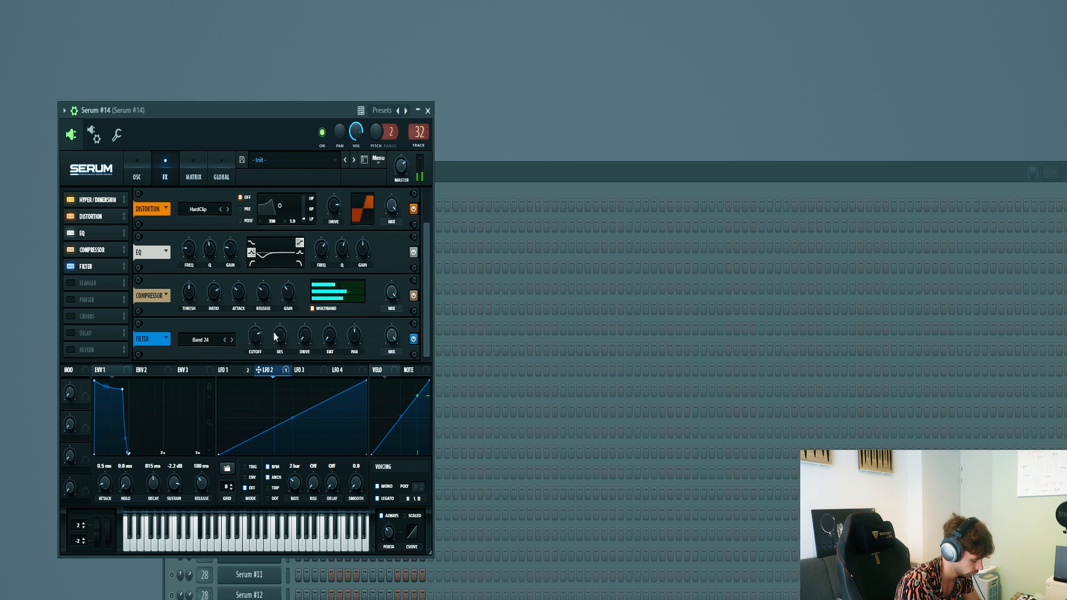
pyautogui.moveTo(304, 336); pyautogui.dragTo(294, 293)
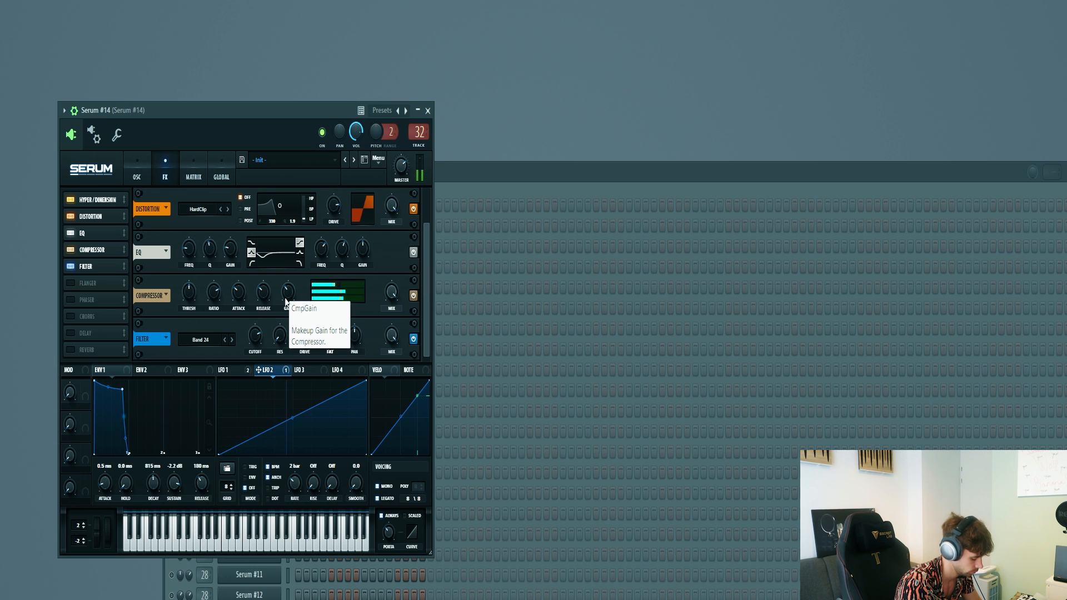
pyautogui.moveTo(393, 333); pyautogui.dragTo(389, 351)
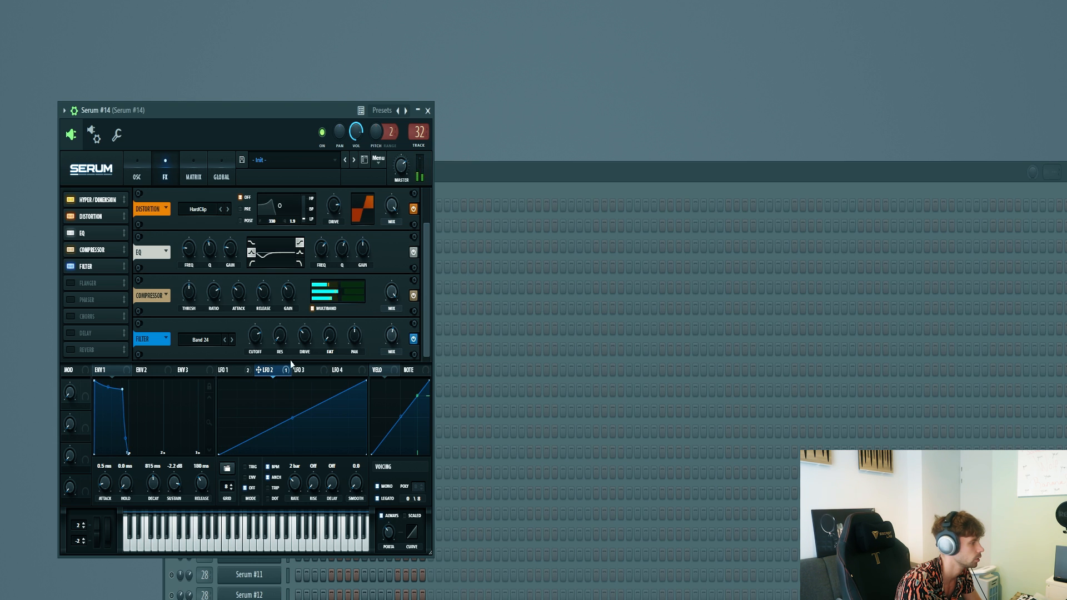
pyautogui.moveTo(262, 354)
pyautogui.moveTo(262, 353); pyautogui.dragTo(260, 356)
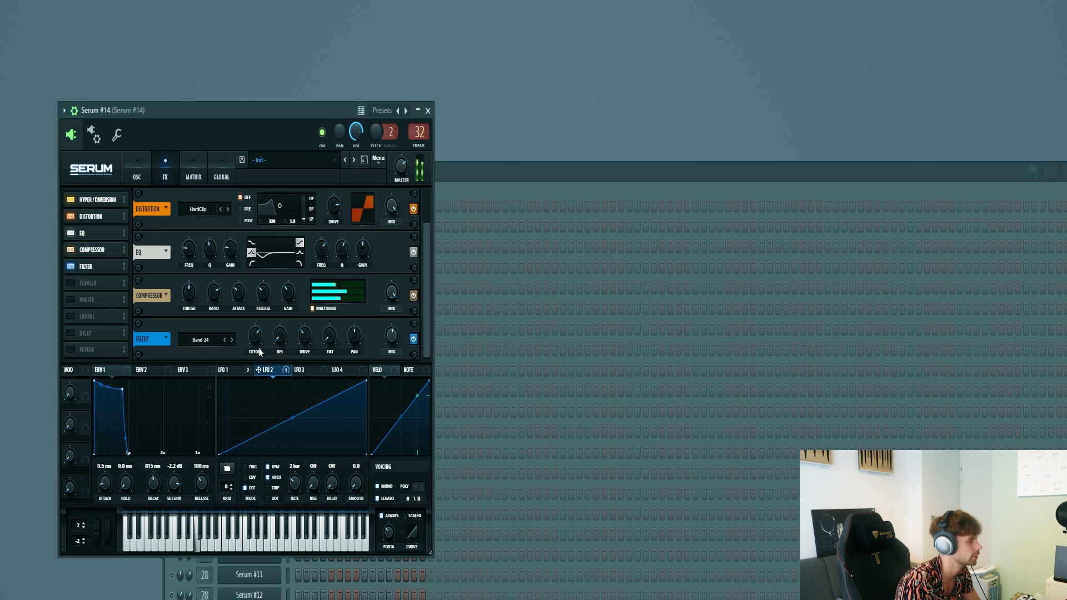
# Step: Add a ping-pong delay with an adjusted filter band and a reverb, and fine-tune the compressor's makeup gain
pyautogui.click(70, 333)
pyautogui.click(72, 350)
pyautogui.click(337, 298)
pyautogui.moveTo(322, 301); pyautogui.dragTo(318, 303)
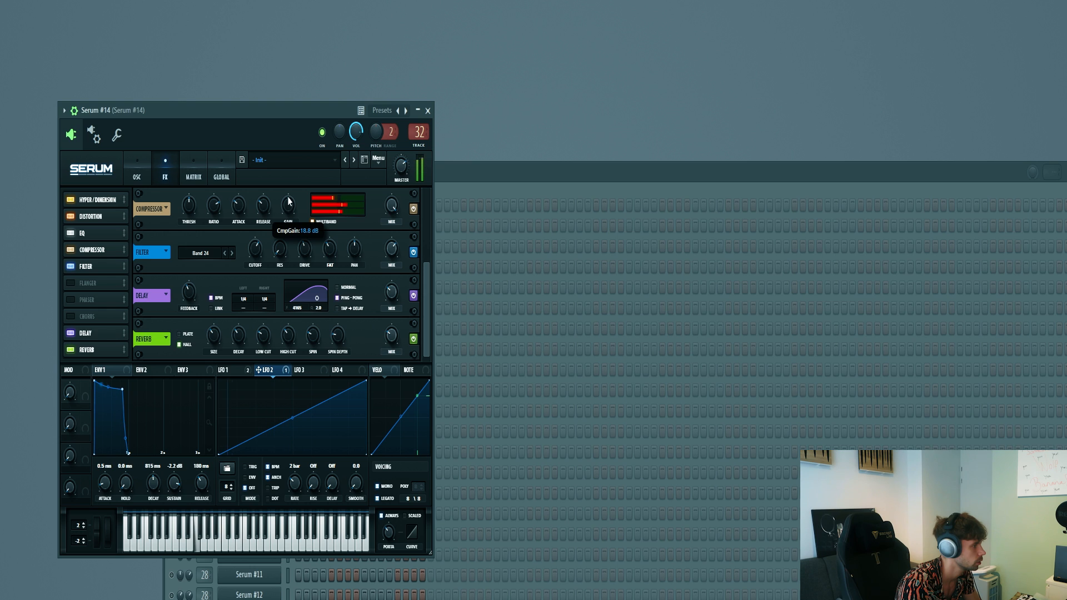
pyautogui.moveTo(288, 204); pyautogui.dragTo(287, 207)
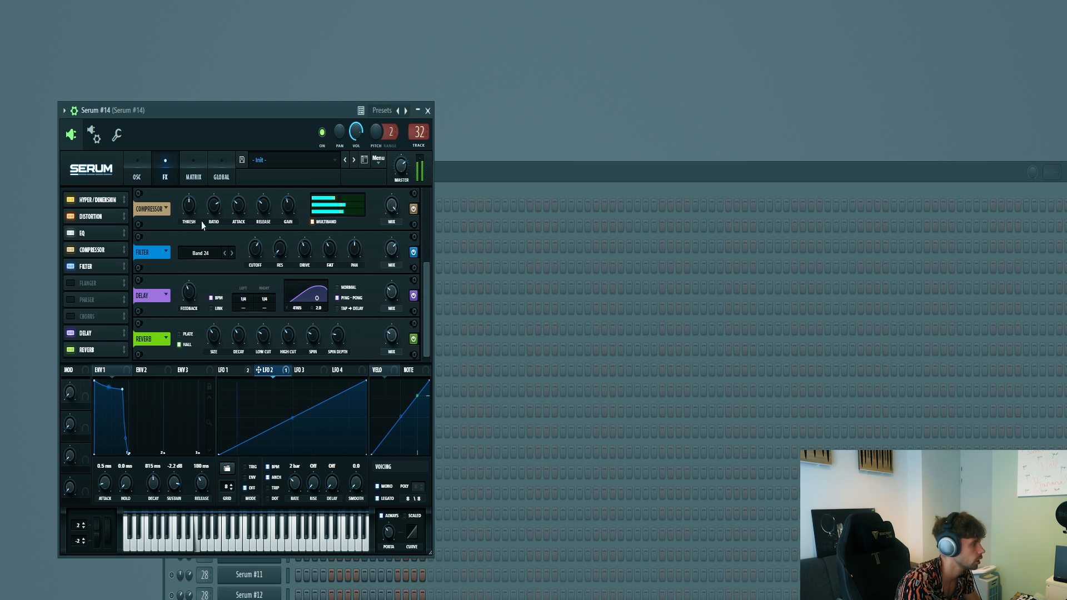
pyautogui.click(139, 175)
pyautogui.moveTo(273, 311); pyautogui.dragTo(244, 417)
pyautogui.moveTo(145, 312); pyautogui.dragTo(162, 382)
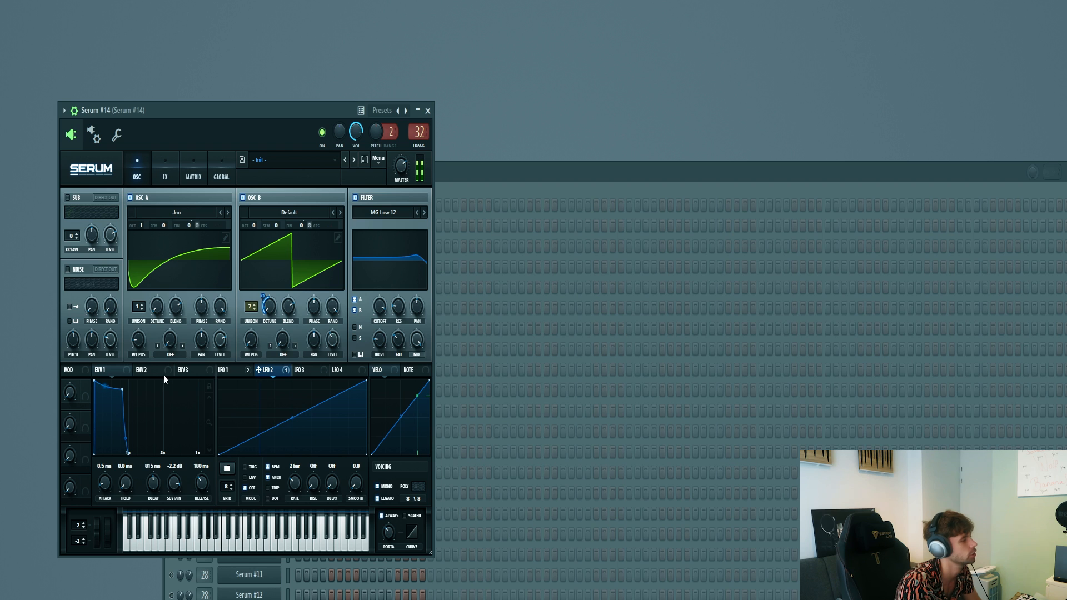
pyautogui.click(166, 177)
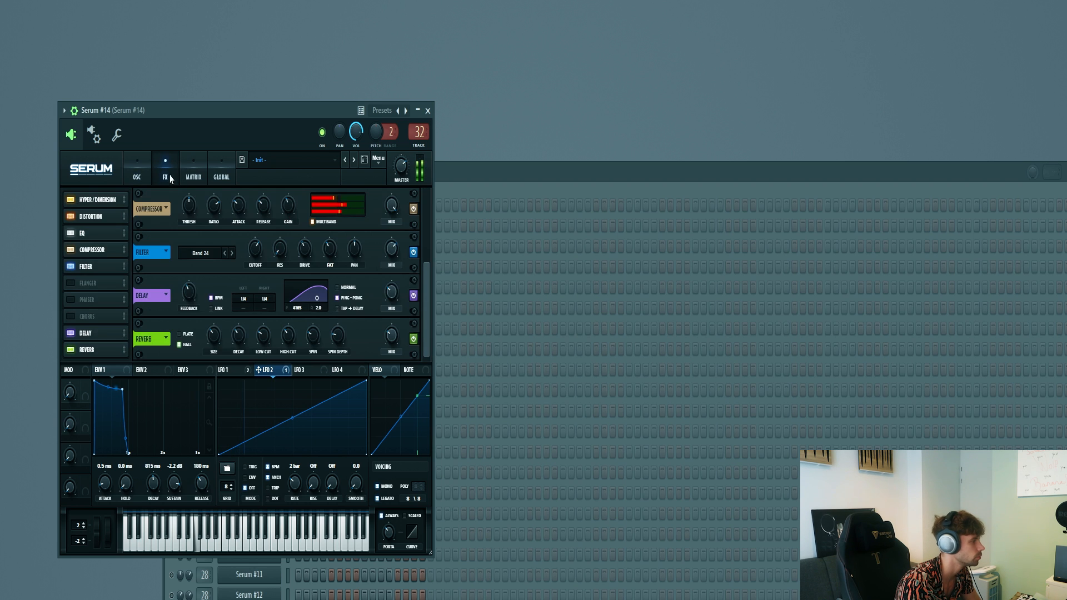
pyautogui.click(143, 157)
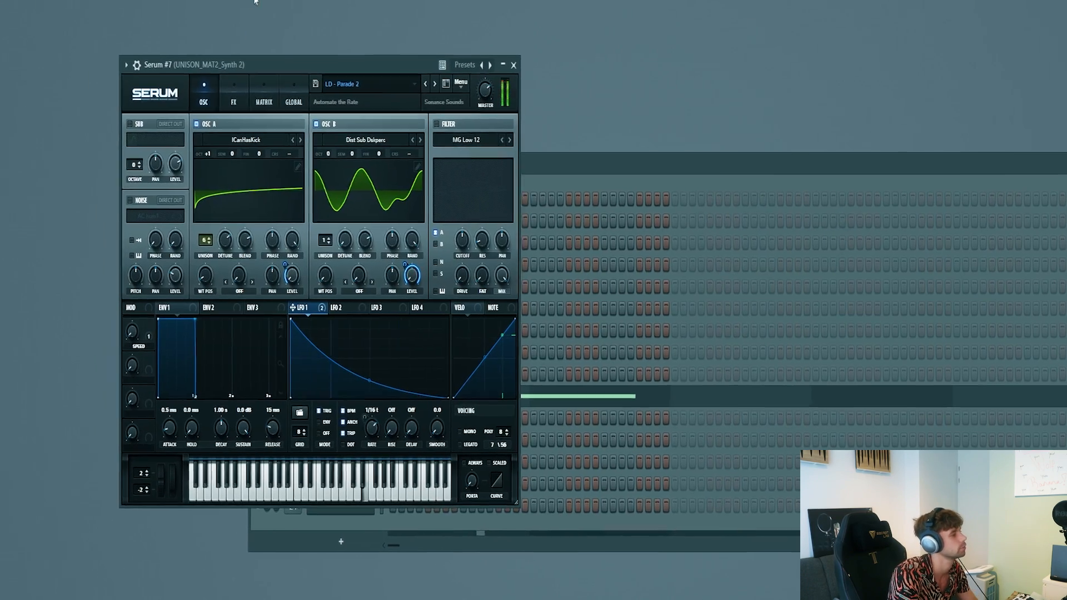
# Step: Reset to the init preset, load the Digital wavetable ICanHasKick in oscillator A and advance its wavetable position
pyautogui.click(461, 81)
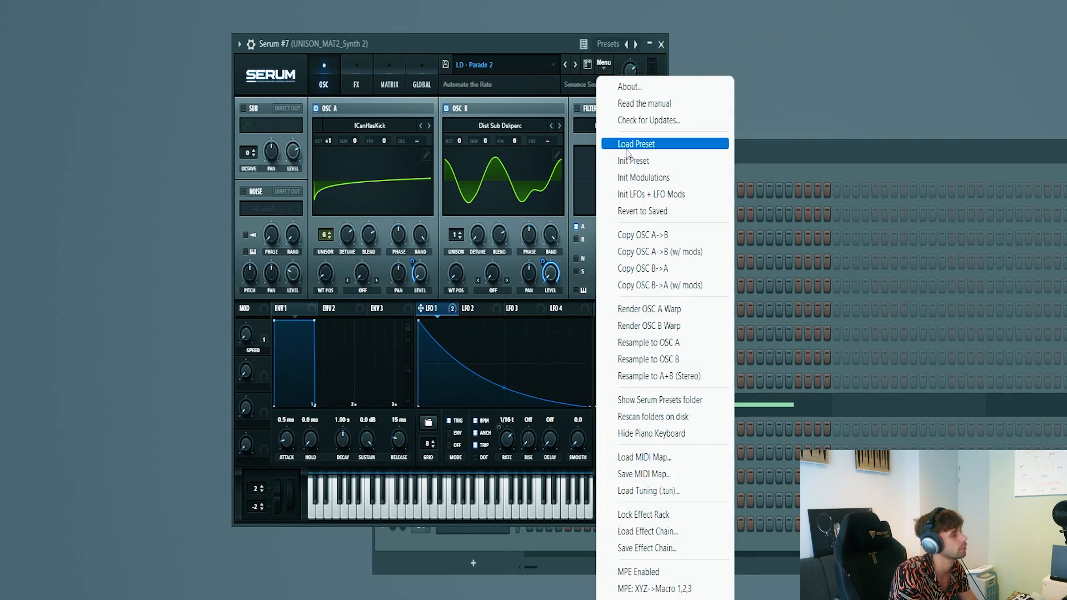
pyautogui.click(633, 161)
pyautogui.click(370, 126)
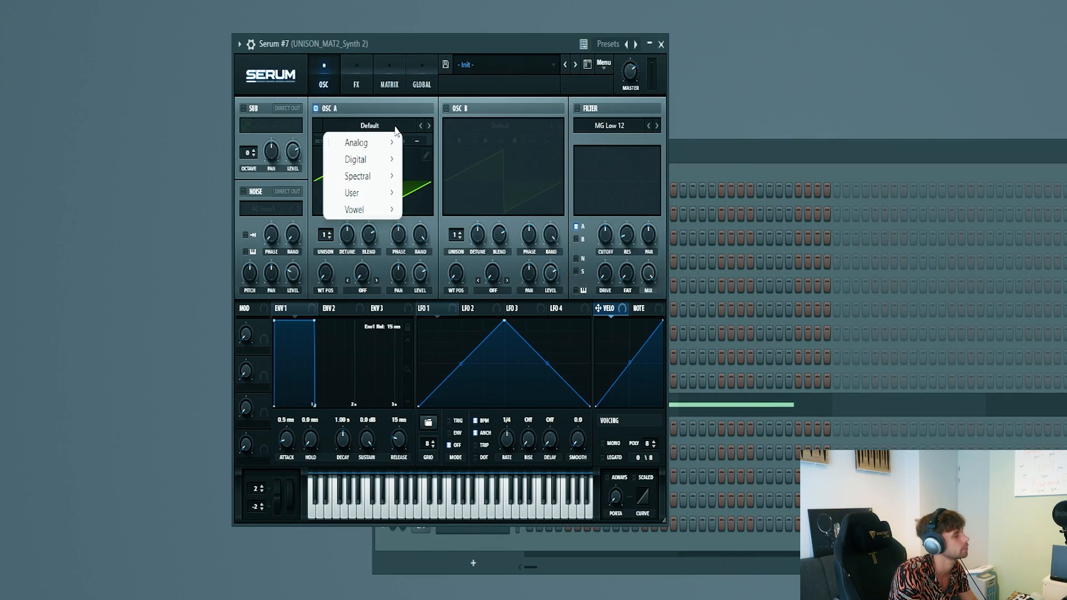
pyautogui.moveTo(356, 160)
pyautogui.click(506, 175)
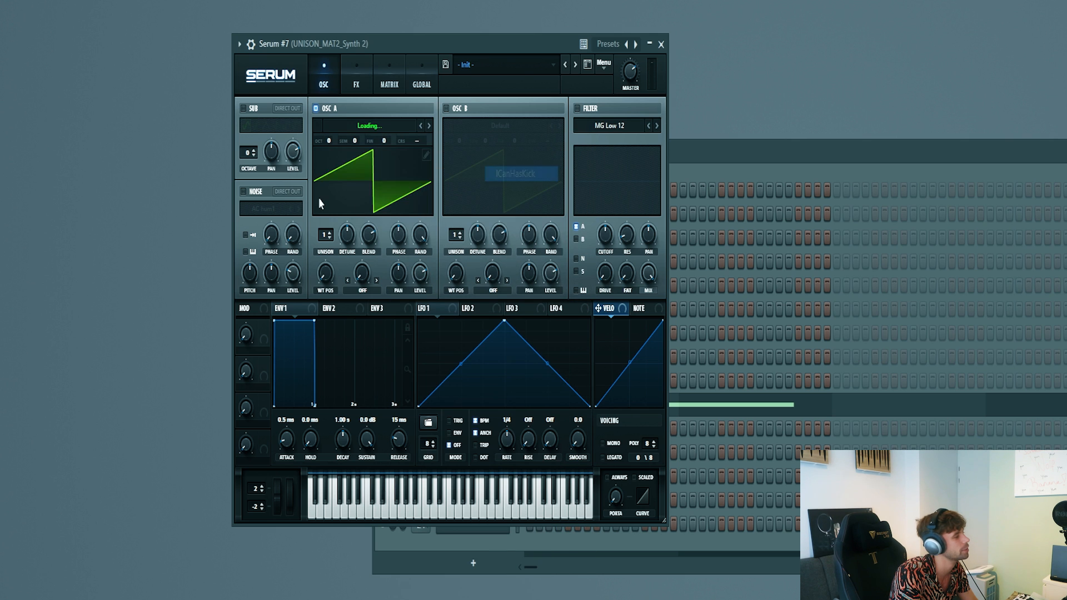
pyautogui.moveTo(327, 277); pyautogui.dragTo(330, 265)
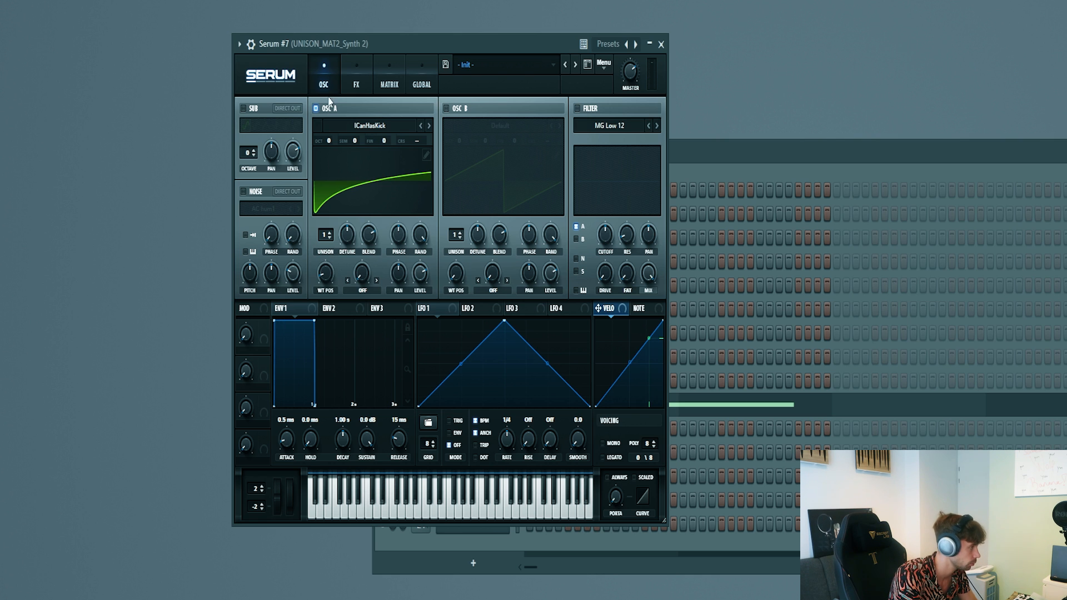
# Step: Raise oscillator A one octave and enable oscillator B with the Digital wavetable Dist Sub Dskperc, comparing it with oscillator A muted
pyautogui.click(446, 109)
pyautogui.click(466, 126)
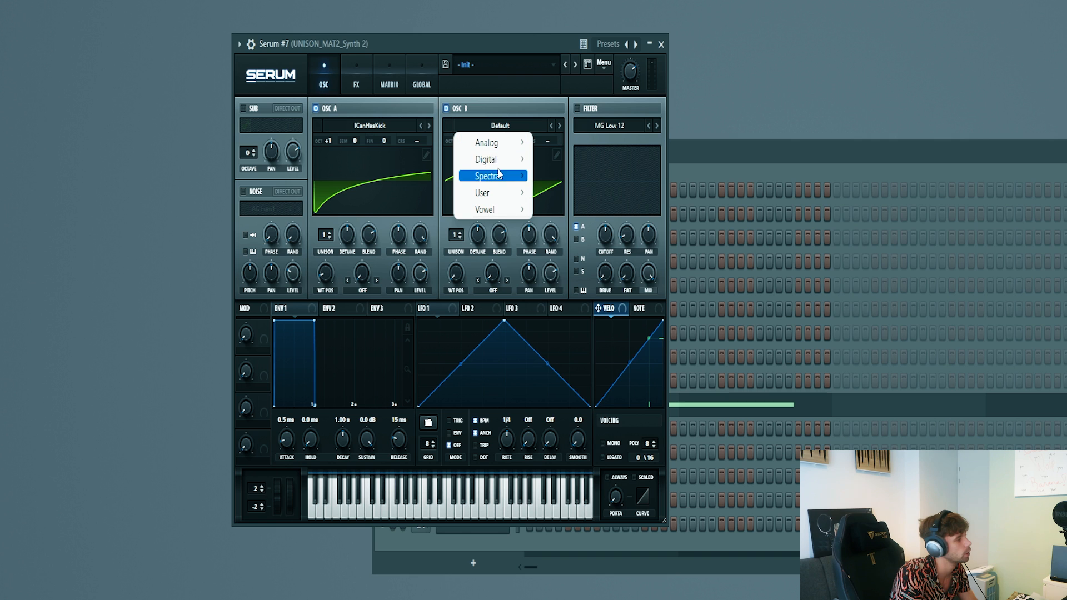
pyautogui.moveTo(502, 161)
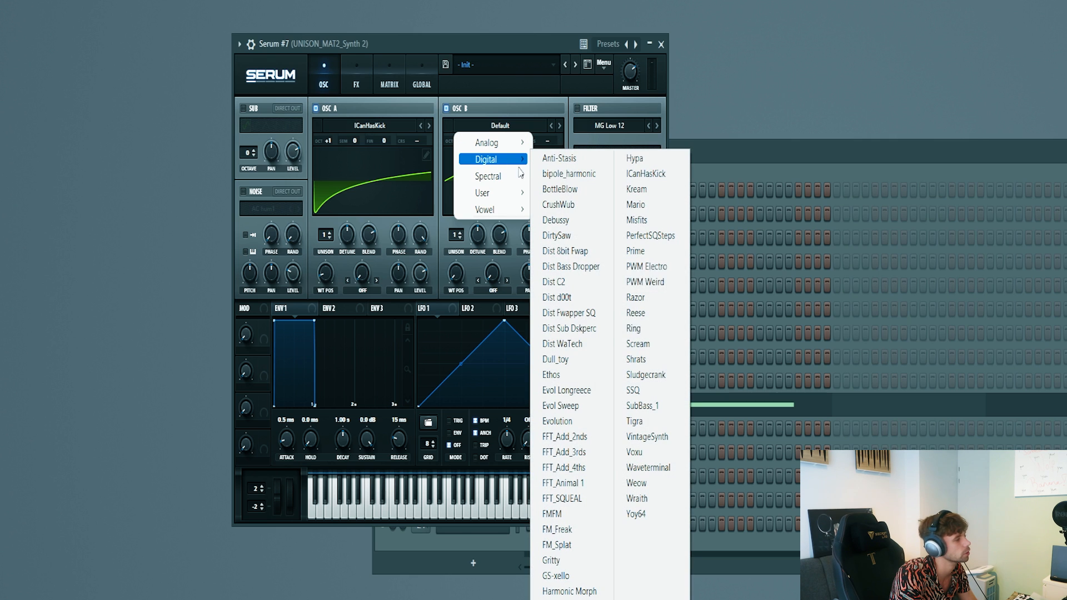
pyautogui.click(605, 330)
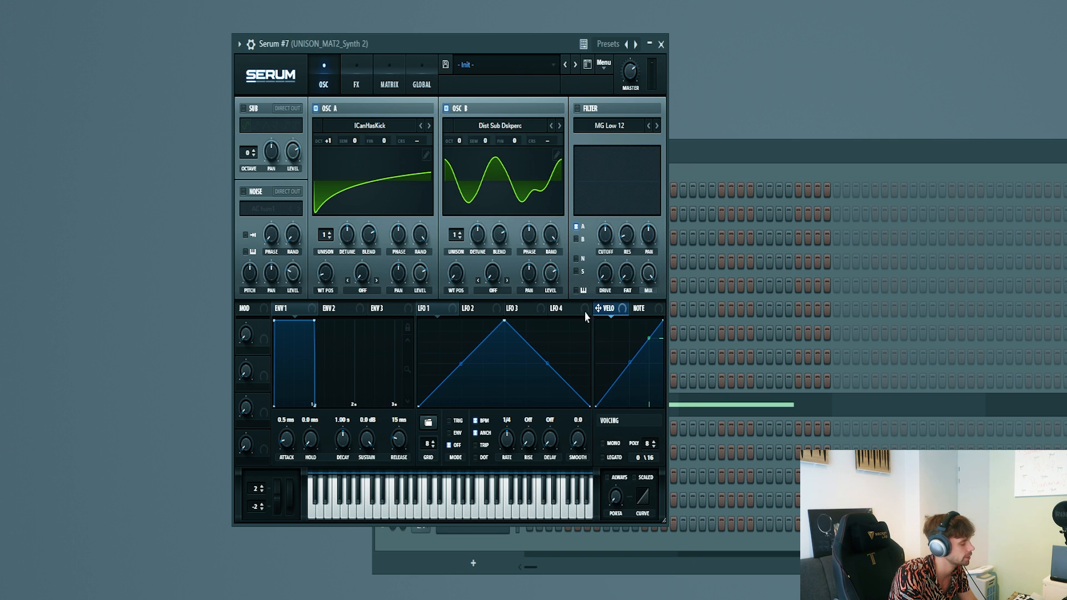
pyautogui.click(316, 108)
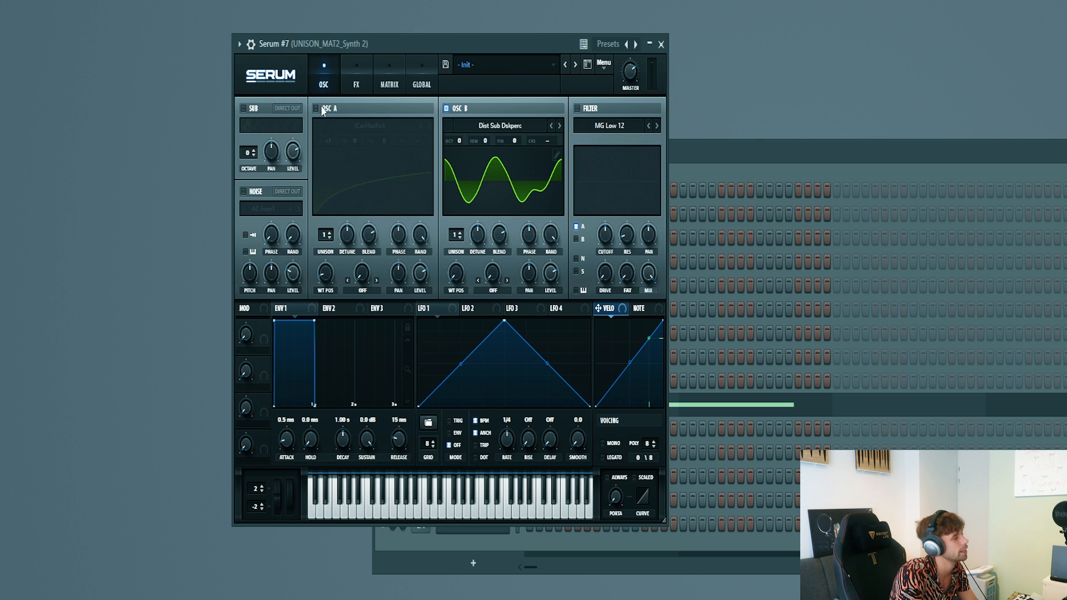
pyautogui.click(315, 109)
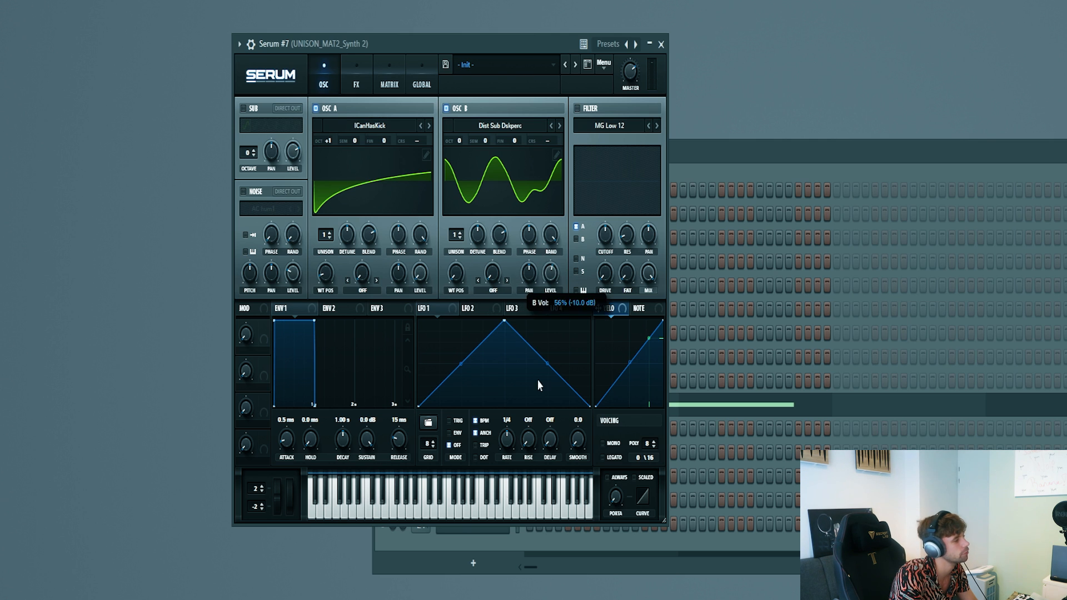
# Step: Shape LFO 1 into a curved downward ramp in Trig mode and assign it to the lowered levels of oscillators A and B
pyautogui.moveTo(504, 321); pyautogui.dragTo(424, 285)
pyautogui.moveTo(432, 307); pyautogui.dragTo(557, 277)
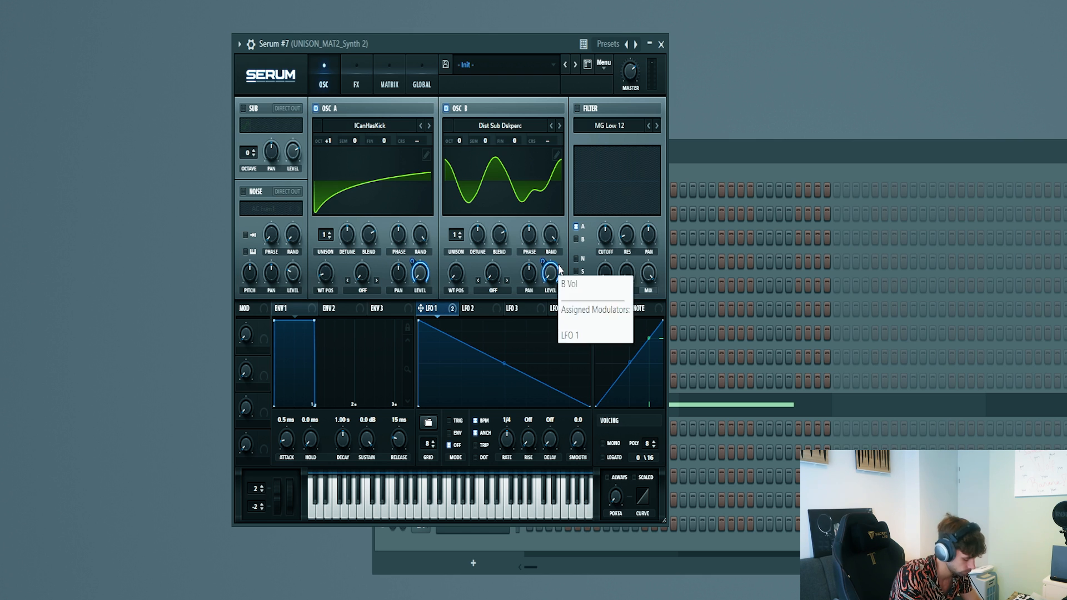
pyautogui.moveTo(505, 364); pyautogui.dragTo(506, 379)
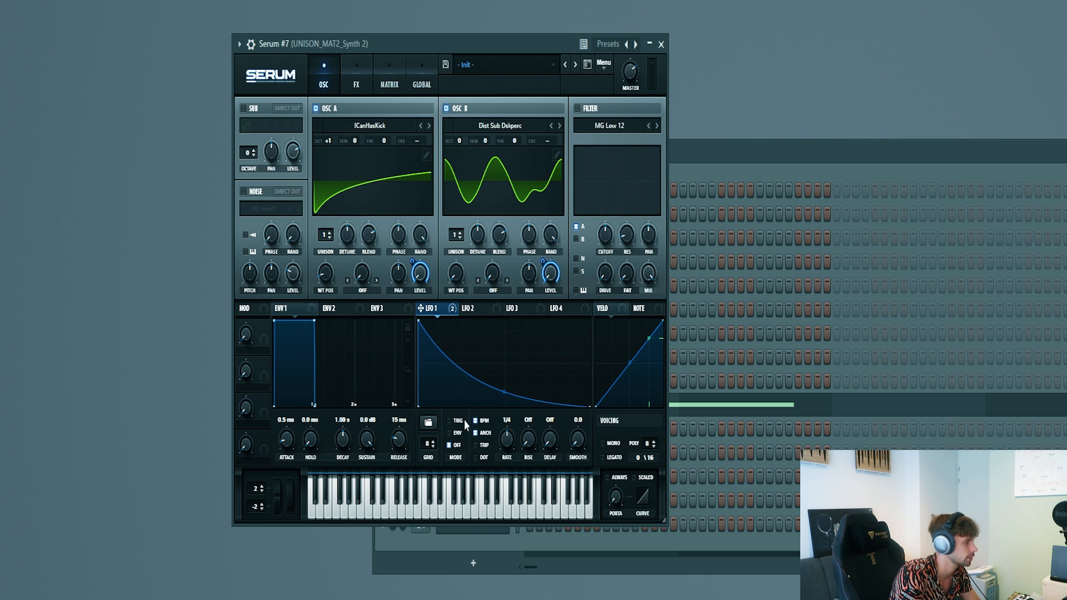
pyautogui.click(458, 421)
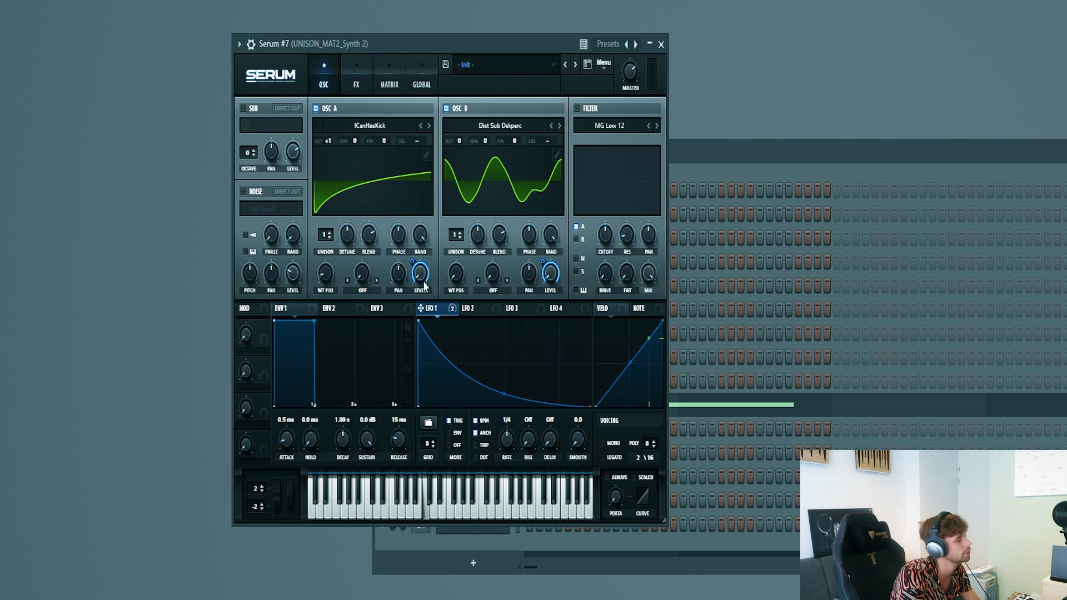
# Step: Reduce the depth of LFO 1's modulation on oscillator A's level
pyautogui.moveTo(410, 262); pyautogui.dragTo(407, 309)
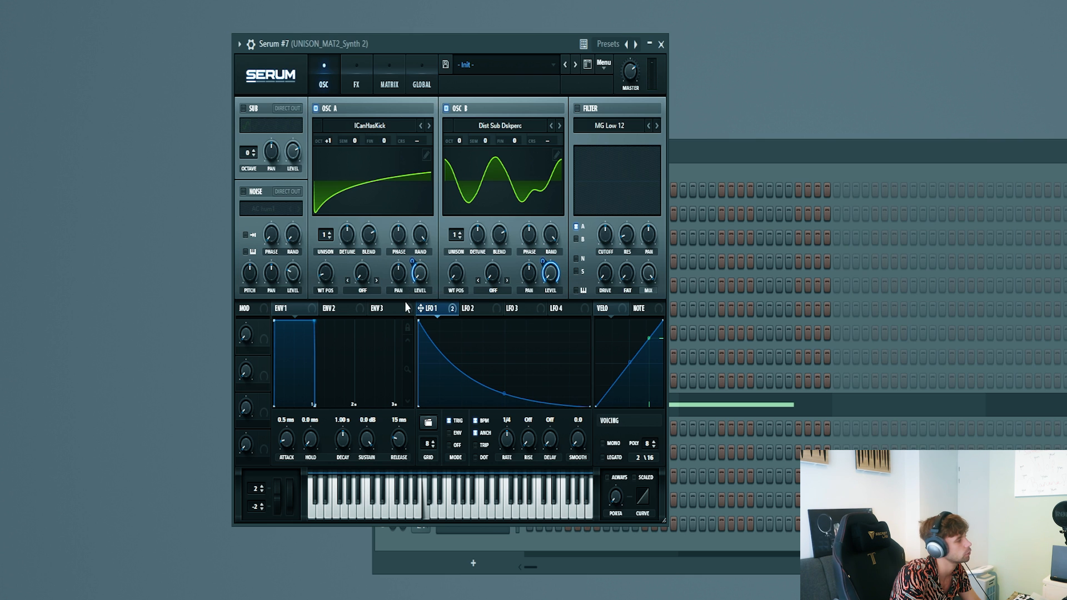
pyautogui.rightClick(414, 267)
pyautogui.click(413, 263)
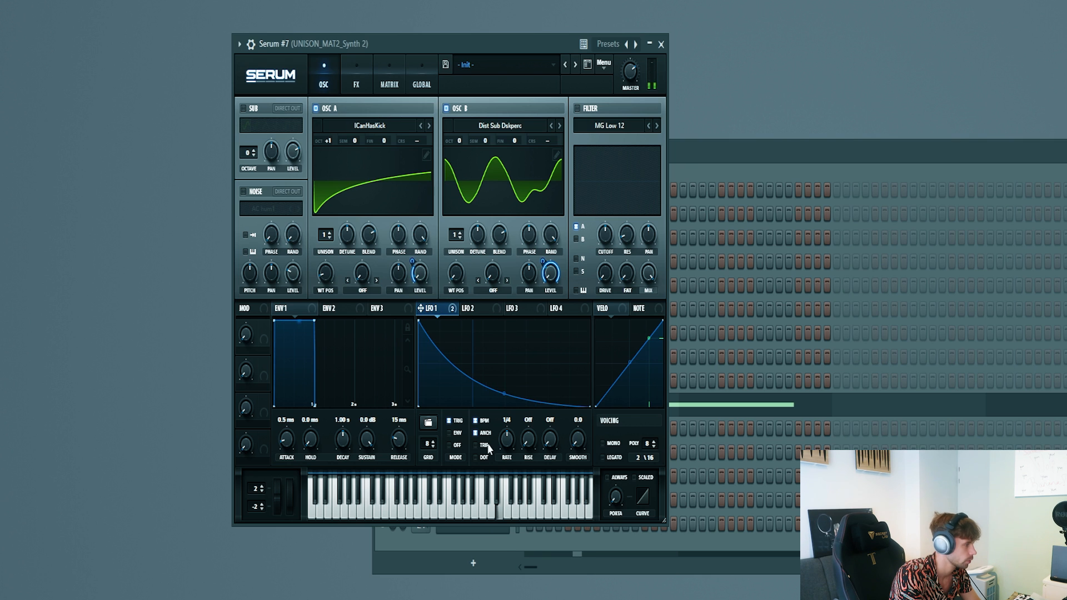
# Step: Set LFO 1's rate to 1/16 triplet and soften the bend of its downward ramp
pyautogui.click(486, 446)
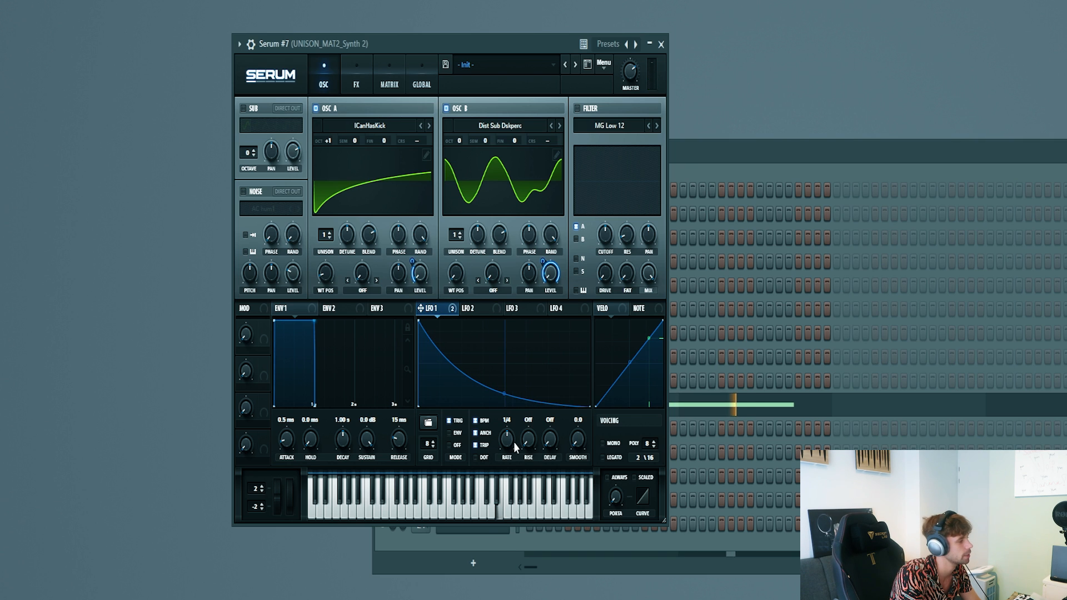
pyautogui.moveTo(517, 431); pyautogui.dragTo(518, 421)
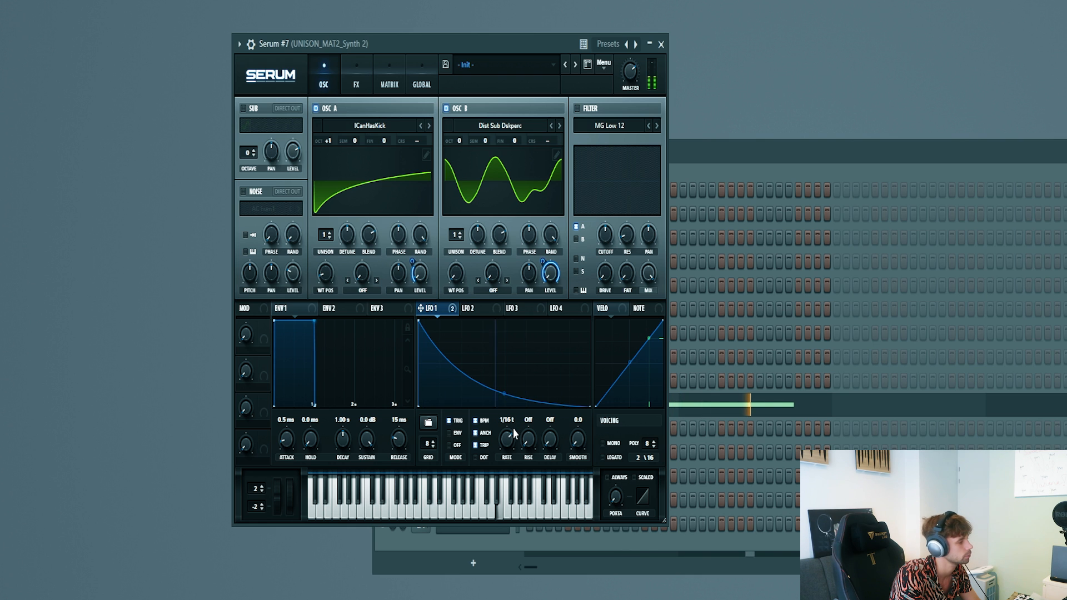
pyautogui.moveTo(505, 395); pyautogui.dragTo(505, 390)
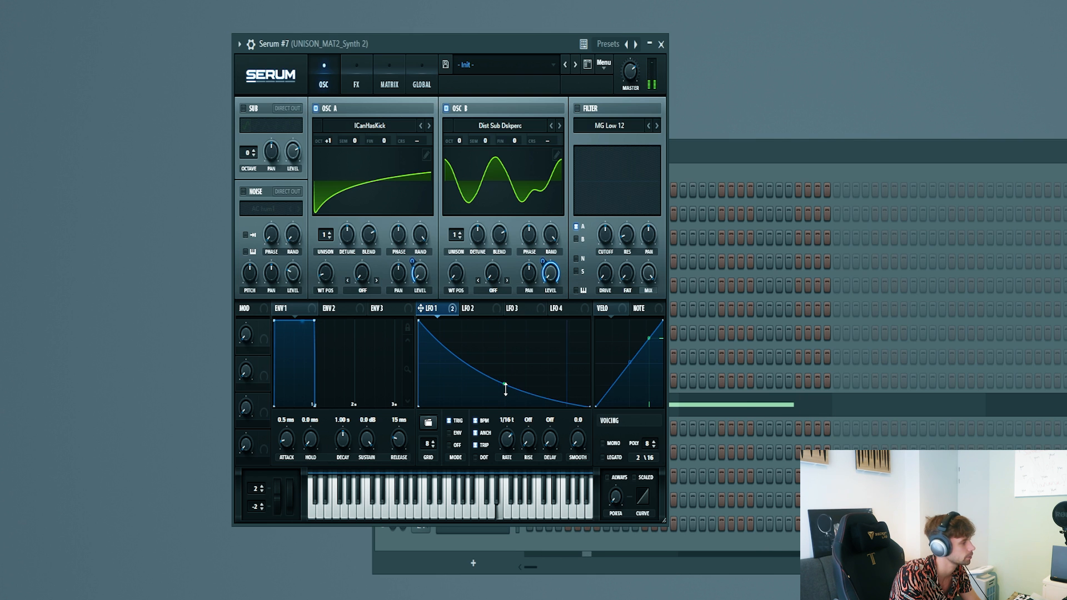
# Step: Set oscillator A's unison to 6 voices and adjust its detune
pyautogui.moveTo(324, 241); pyautogui.dragTo(332, 202)
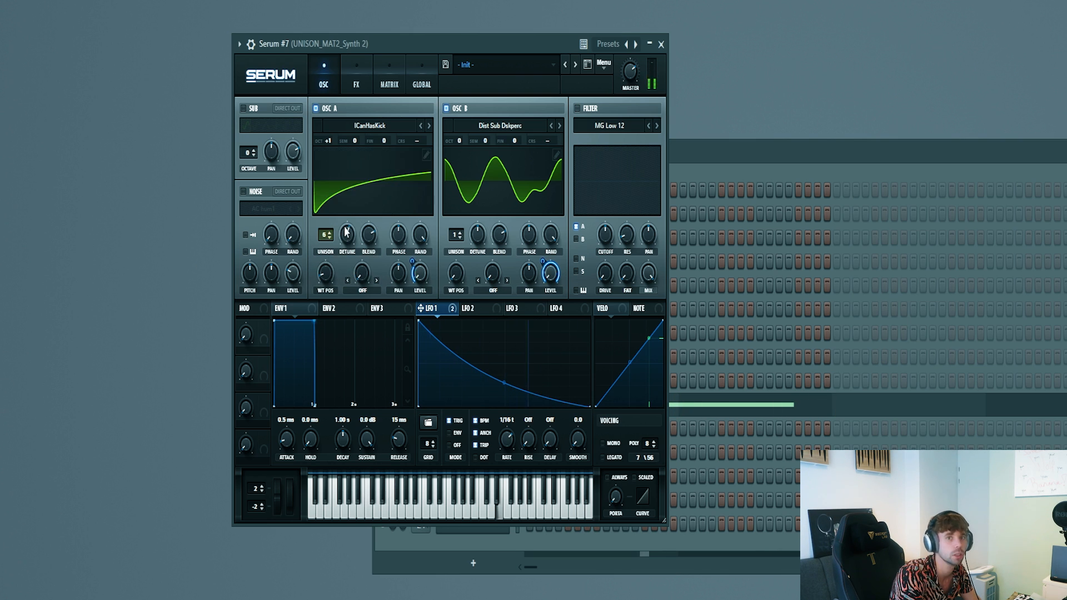
pyautogui.moveTo(345, 232); pyautogui.dragTo(346, 224)
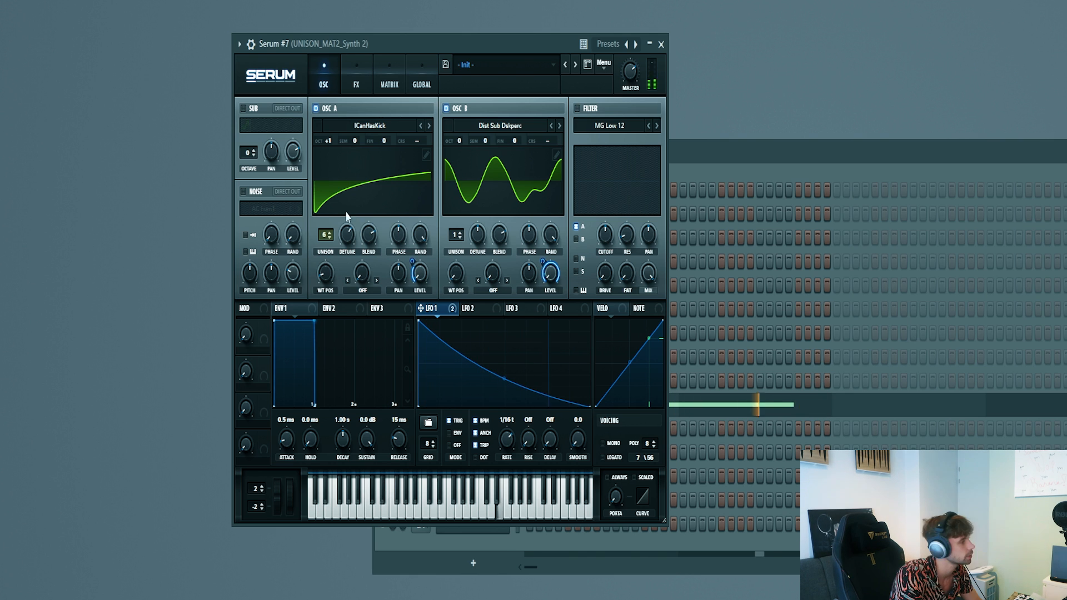
# Step: Enable Hyper/Dimension with a Dimension size of about 22%, and a Tube distortion with about 65% drive and reduced mix
pyautogui.click(352, 85)
pyautogui.click(246, 111)
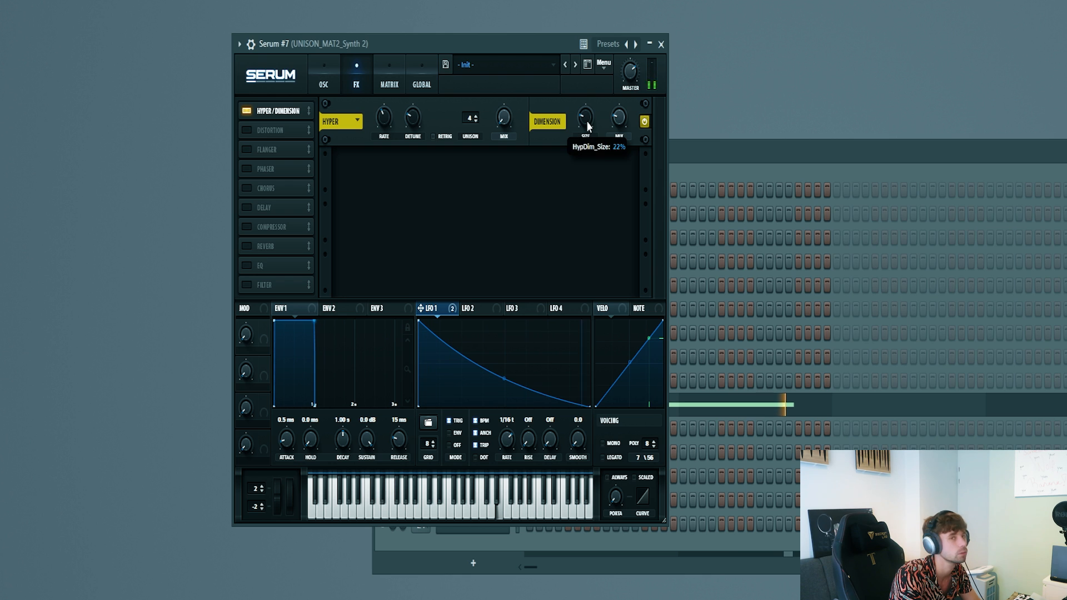
pyautogui.click(246, 130)
pyautogui.moveTo(548, 170); pyautogui.dragTo(559, 123)
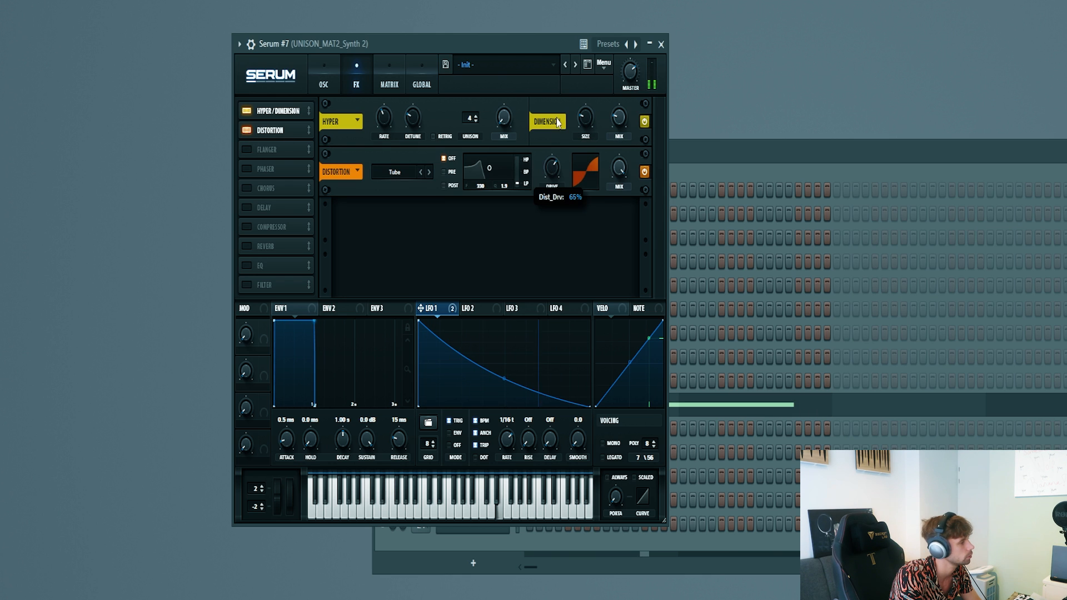
pyautogui.moveTo(615, 169); pyautogui.dragTo(606, 252)
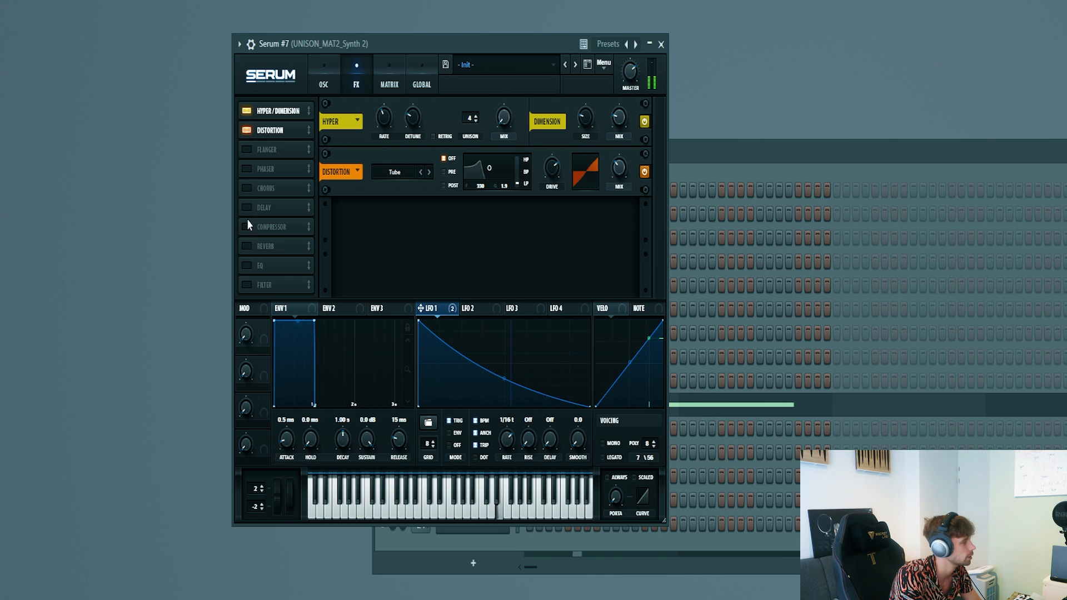
# Step: Add a chorus directly after the distortion, switch its filter to high-pass, adjust the cutoff and reduce the mix to about 28%
pyautogui.click(246, 188)
pyautogui.moveTo(266, 187); pyautogui.dragTo(274, 161)
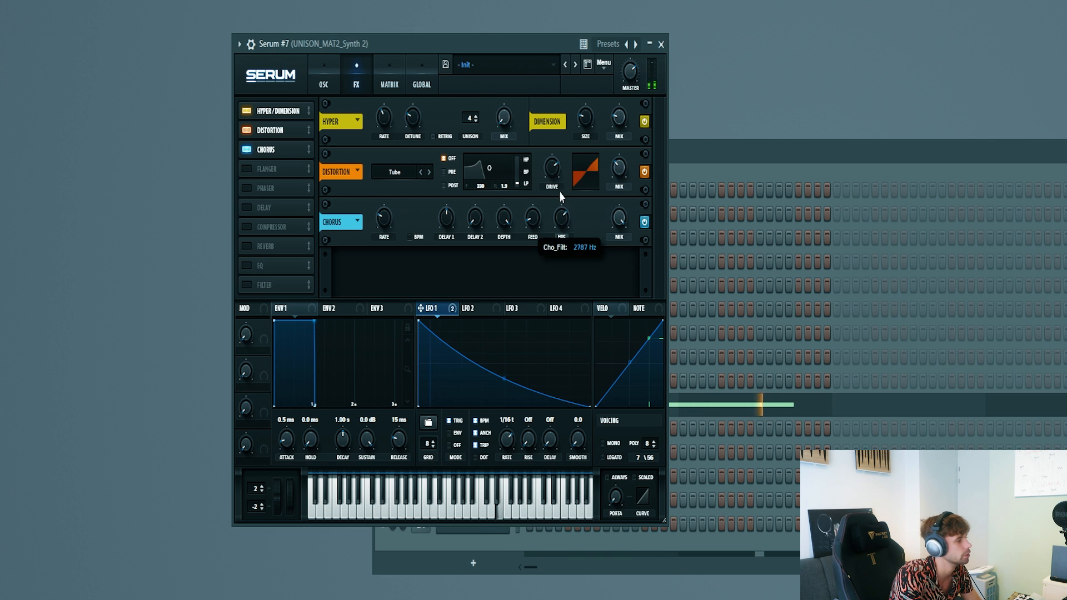
pyautogui.moveTo(526, 202); pyautogui.dragTo(522, 196)
pyautogui.moveTo(621, 215); pyautogui.dragTo(605, 273)
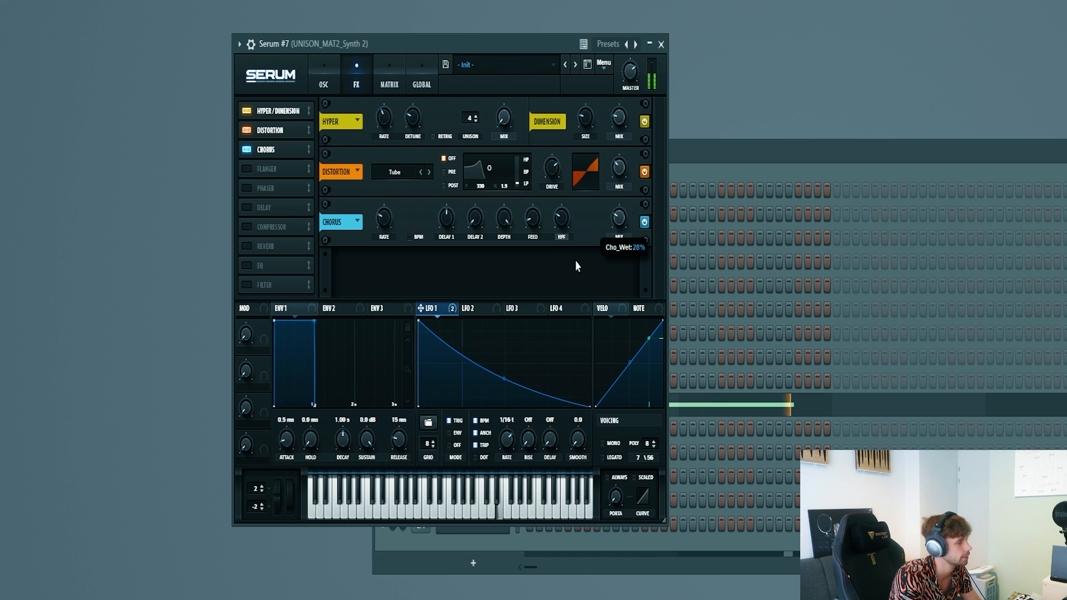
# Step: Add a compressor after the chorus with raised makeup gain, followed by an EQ with a low cut at about 151 Hz
pyautogui.moveTo(268, 227); pyautogui.dragTo(260, 167)
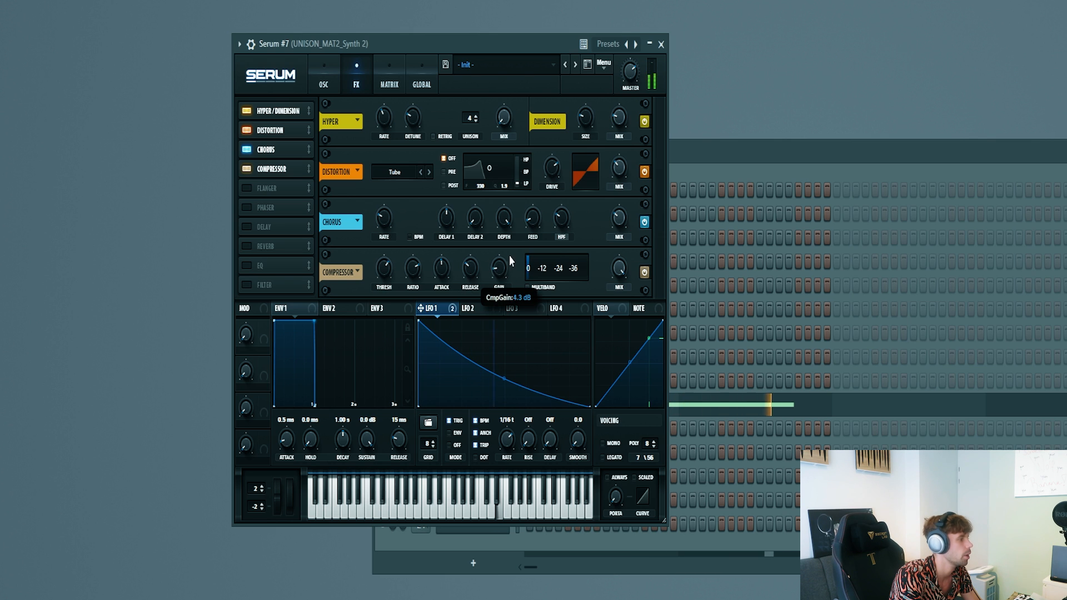
pyautogui.moveTo(511, 232); pyautogui.dragTo(509, 235)
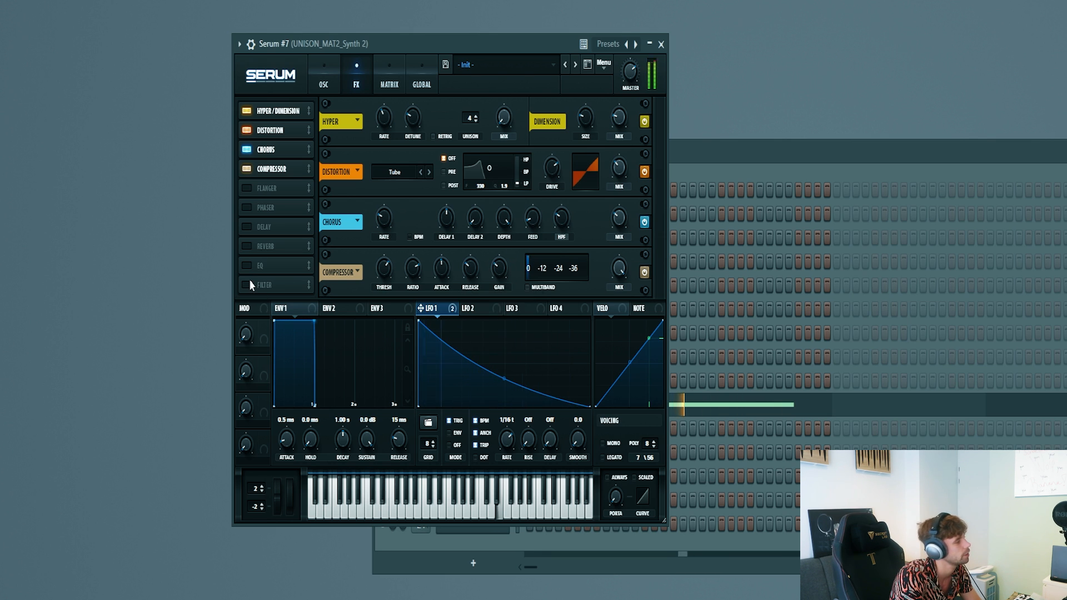
pyautogui.click(247, 265)
pyautogui.click(456, 284)
pyautogui.moveTo(400, 276); pyautogui.dragTo(389, 270)
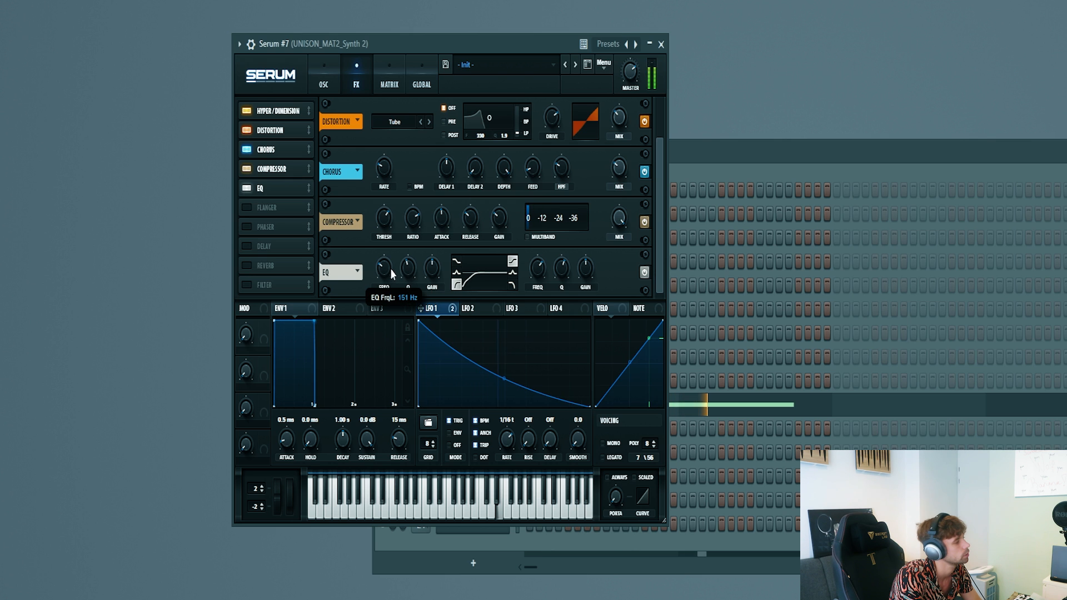
# Step: Add a reverb preceded by a ping-pong delay, with the delay filter at 3441 Hz and a width of 1.5
pyautogui.click(266, 265)
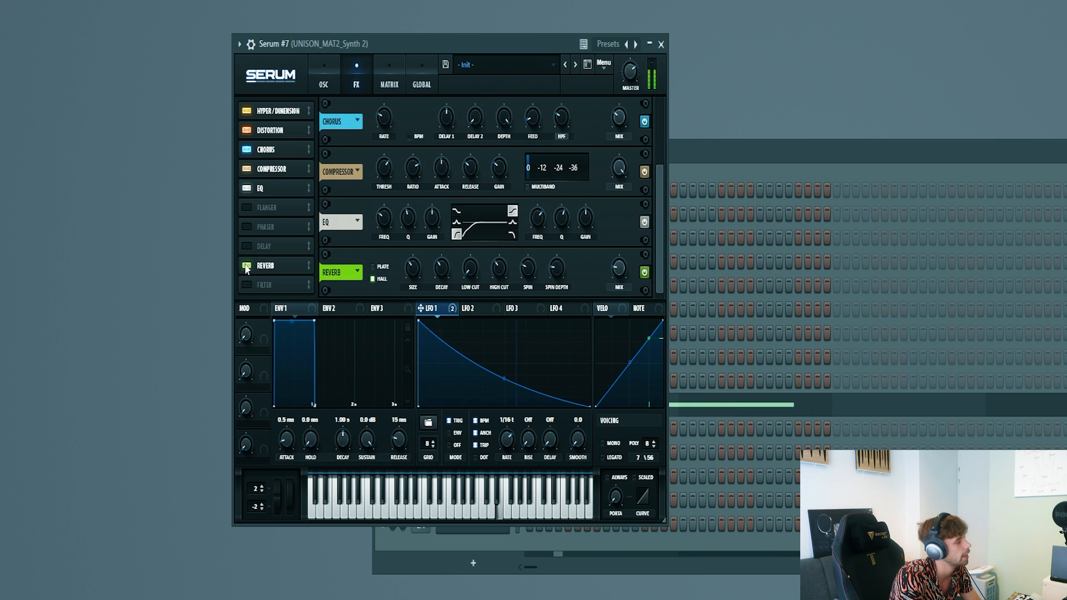
pyautogui.click(272, 246)
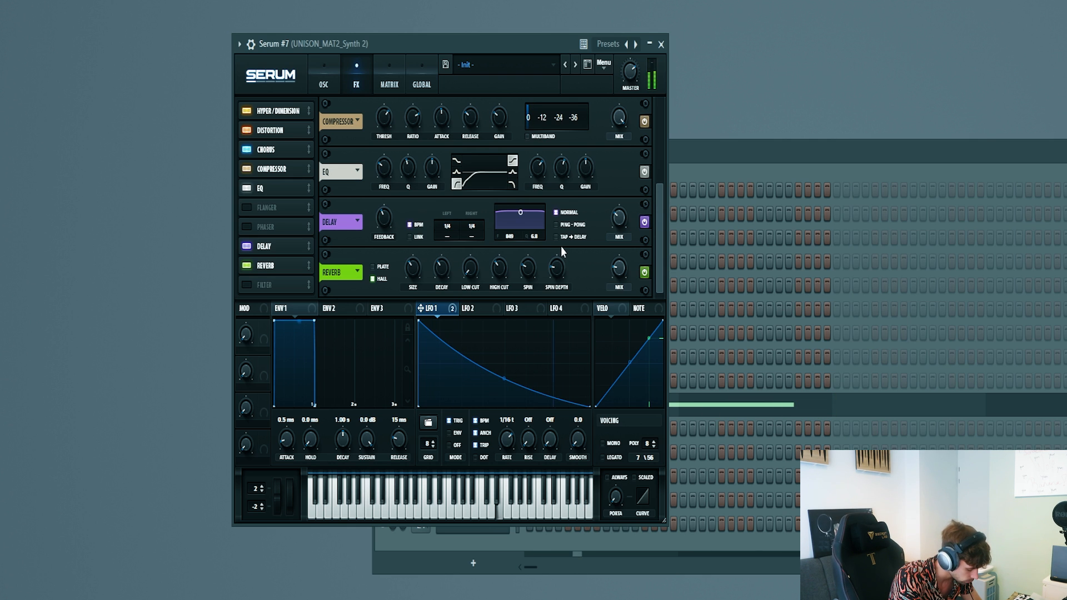
pyautogui.moveTo(520, 212); pyautogui.dragTo(545, 222)
pyautogui.click(556, 224)
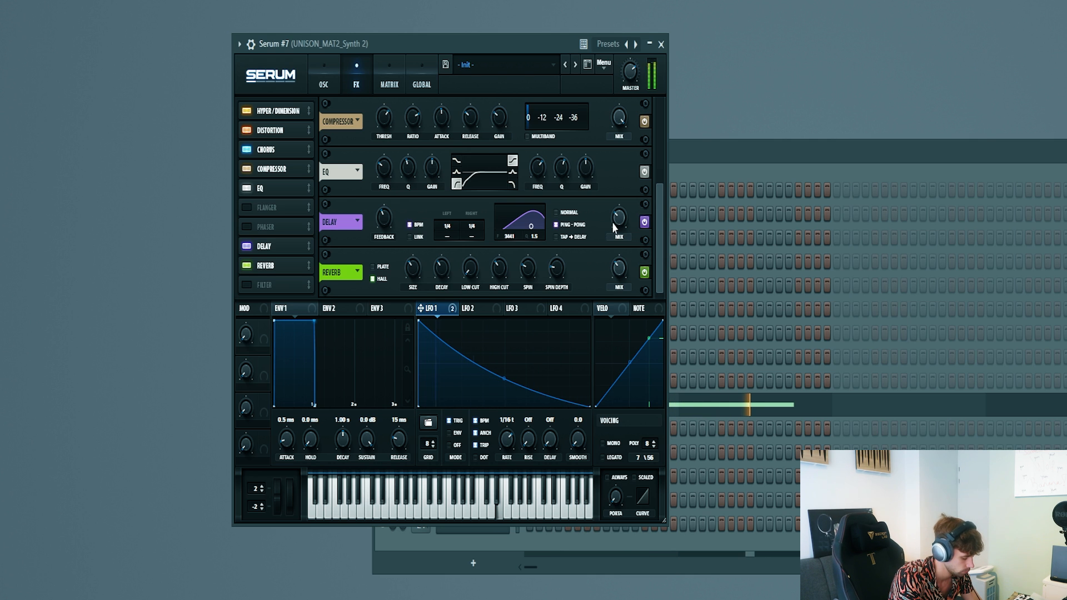
# Step: Try LFO 1's rate at 1/4 and return it to 1/16 triplet
pyautogui.moveTo(510, 443); pyautogui.dragTo(506, 461)
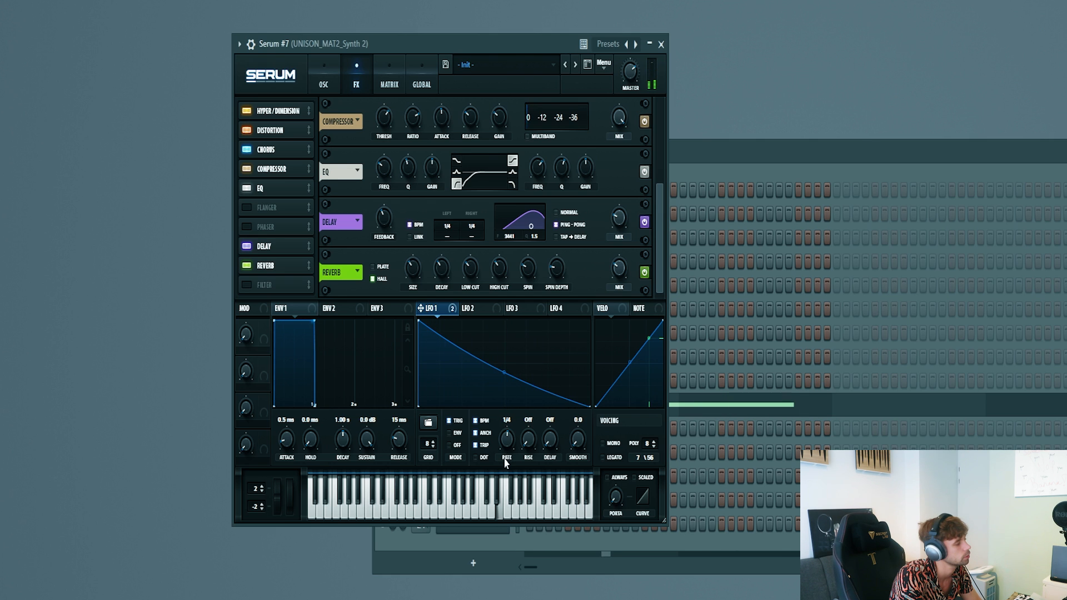
pyautogui.moveTo(508, 443); pyautogui.dragTo(507, 441)
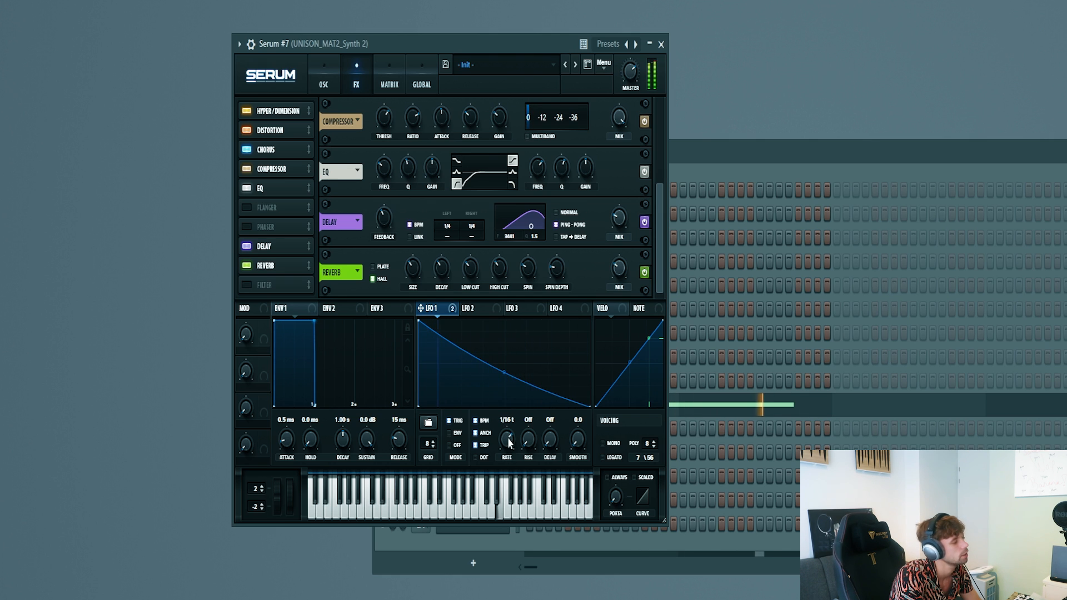